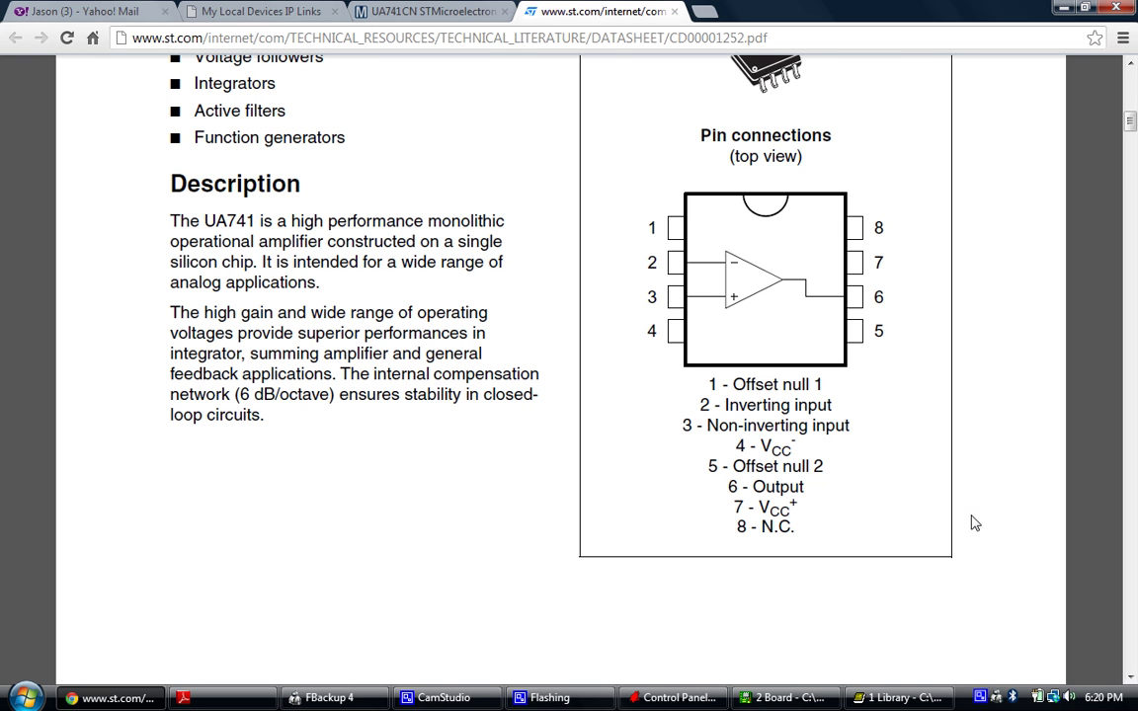
- Close the extra '2 Board' window so the UA741 datasheet's 8-pin connections show
scroll(946, 369, up, 1)
scroll(945, 368, up, 2)
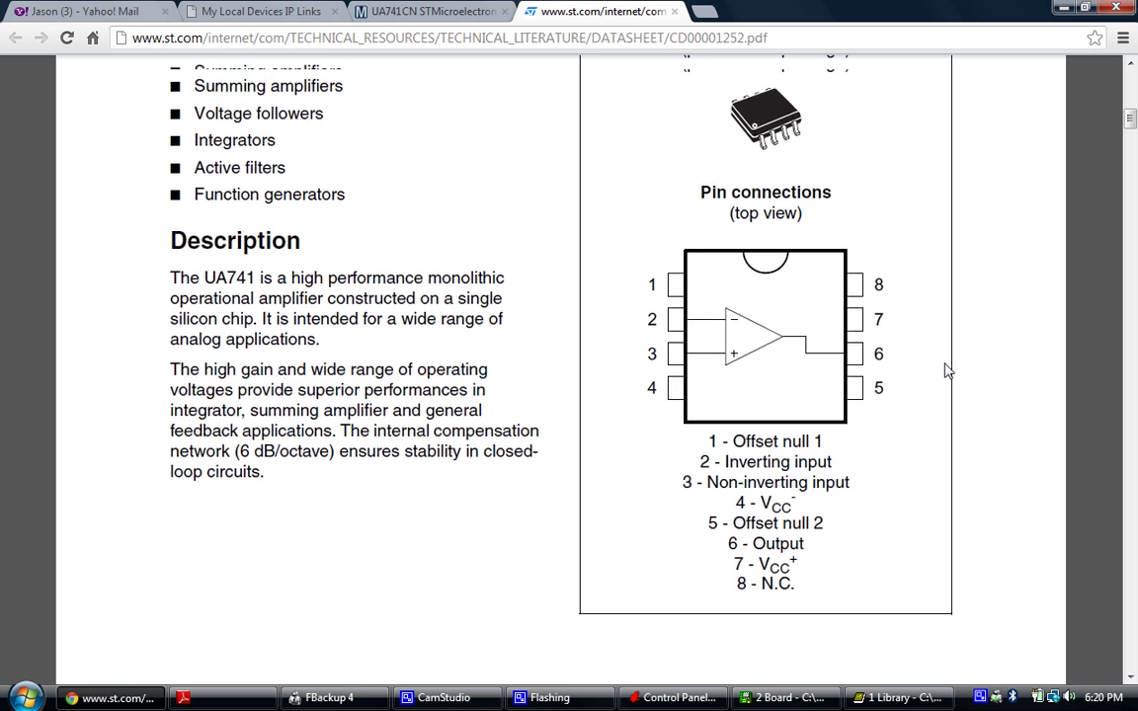
scroll(861, 338, down, 2)
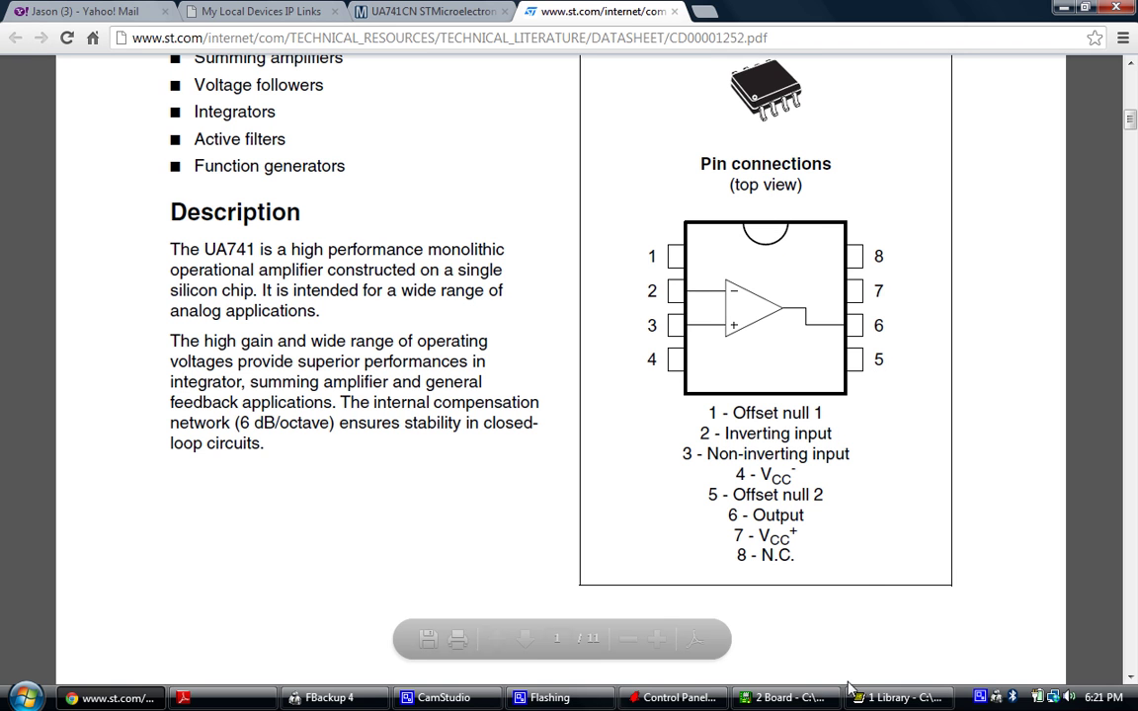
click(788, 699)
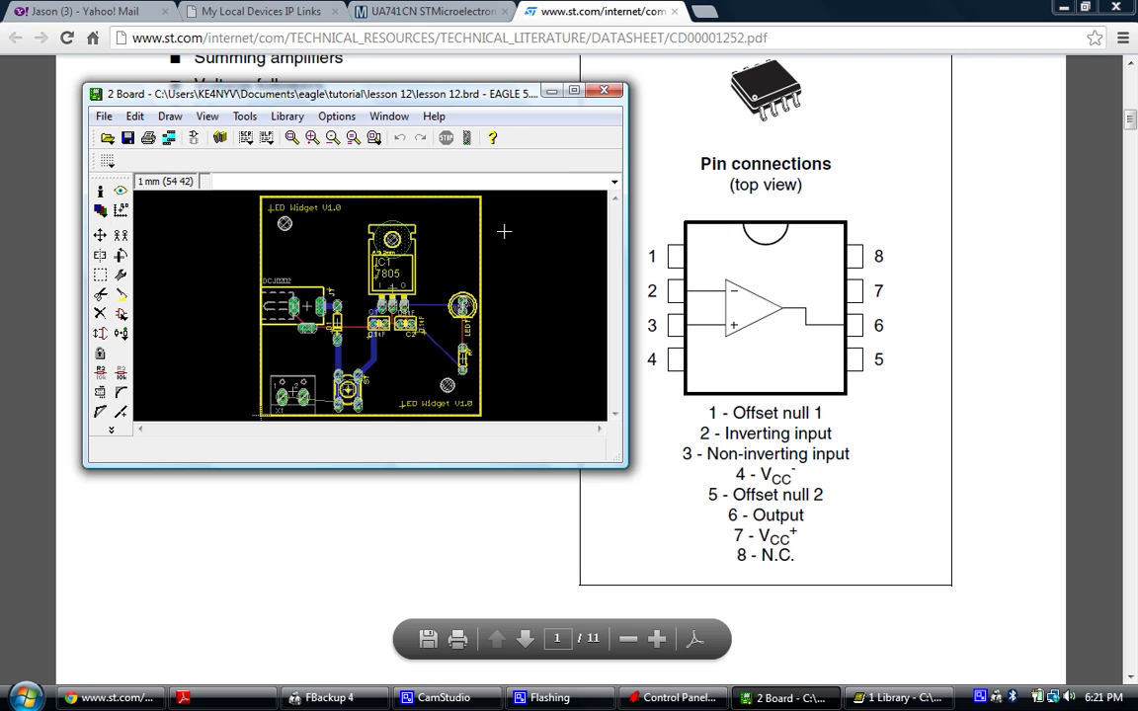
click(604, 90)
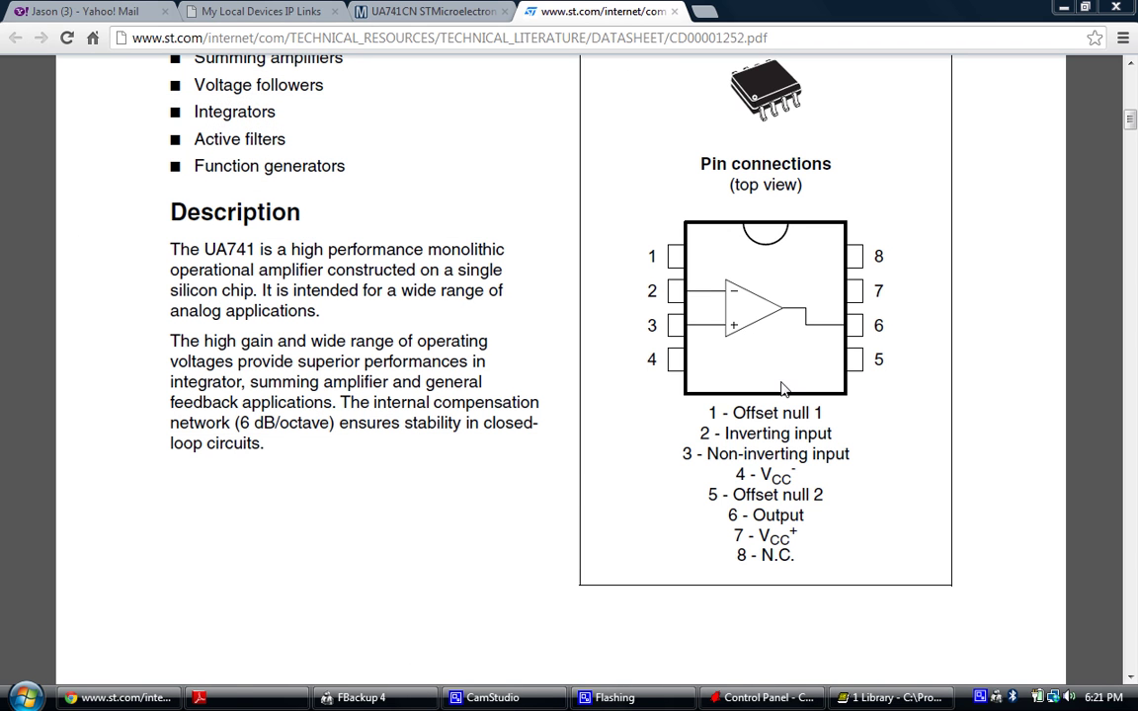
mouse_move(904, 704)
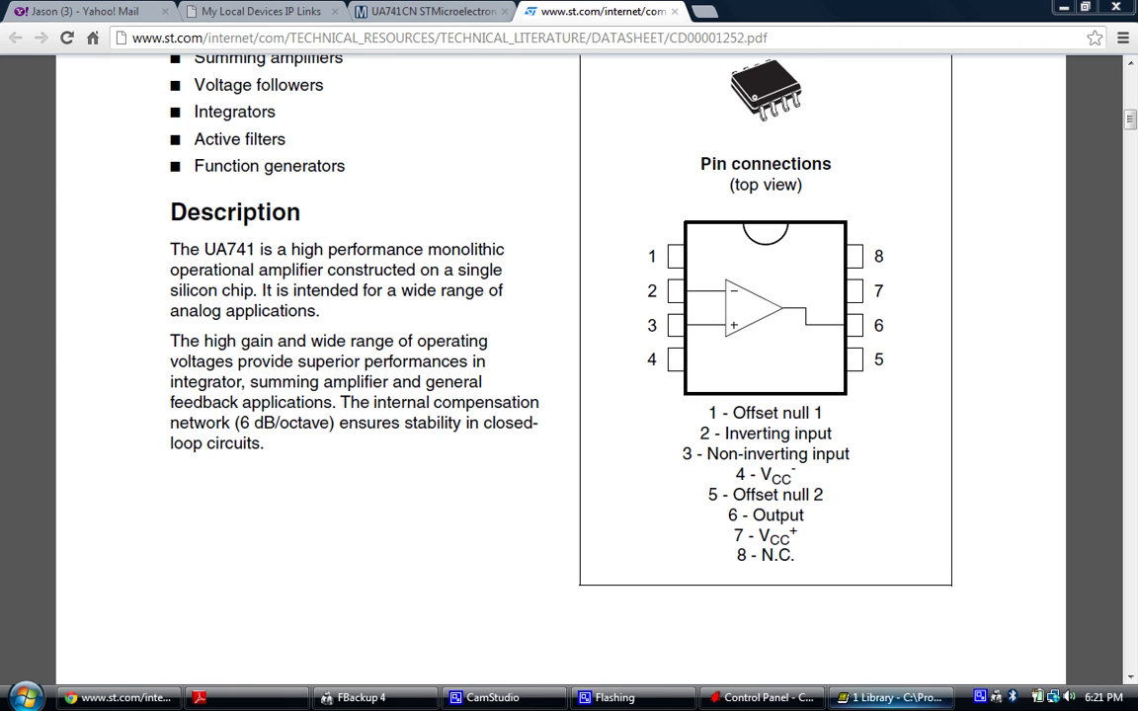
- In the library window, open the 741-OPAMP-DIP8 device for editing
click(889, 697)
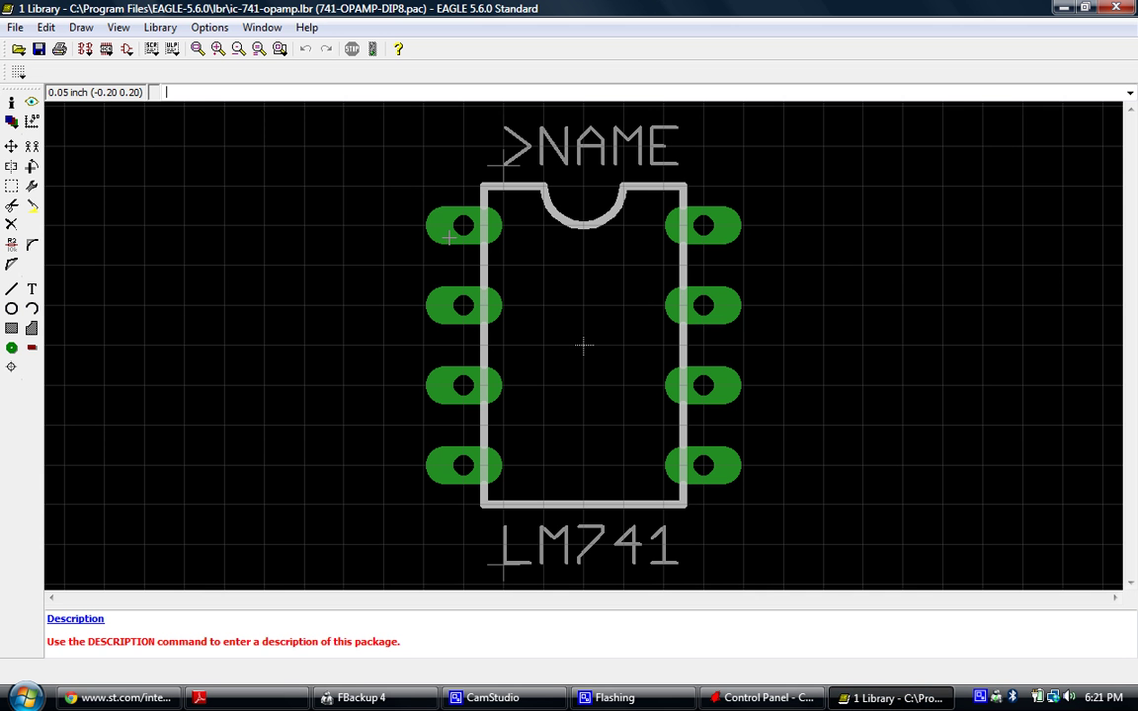
click(85, 52)
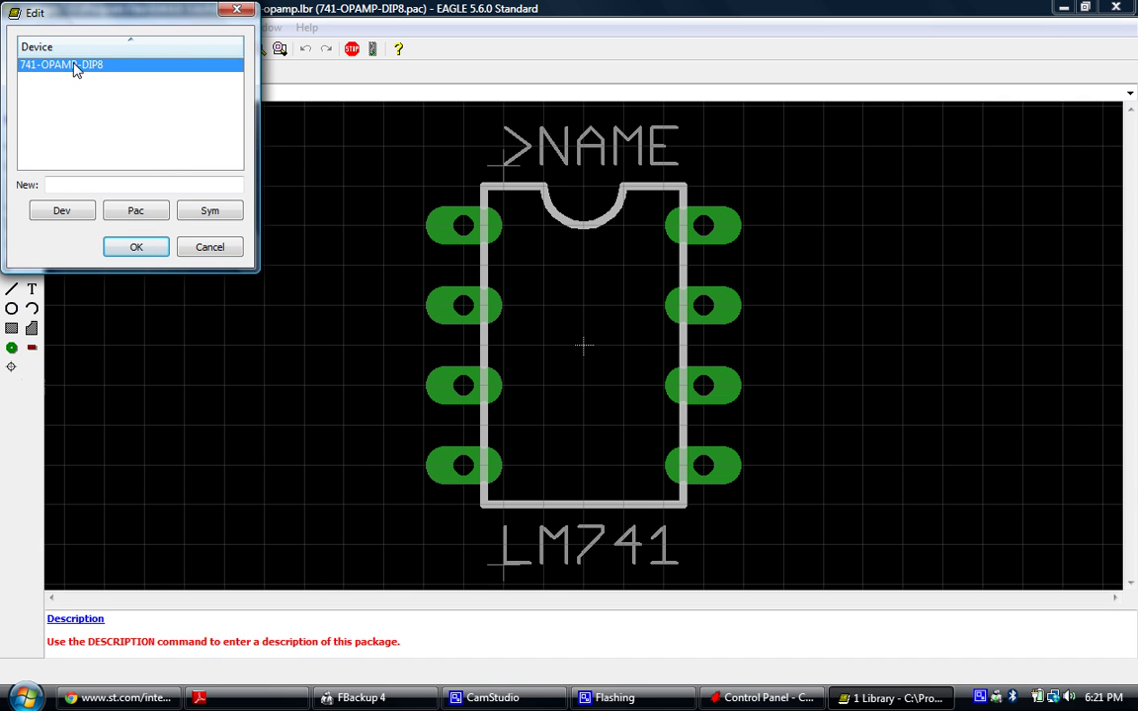
drag(94, 18, 195, 145)
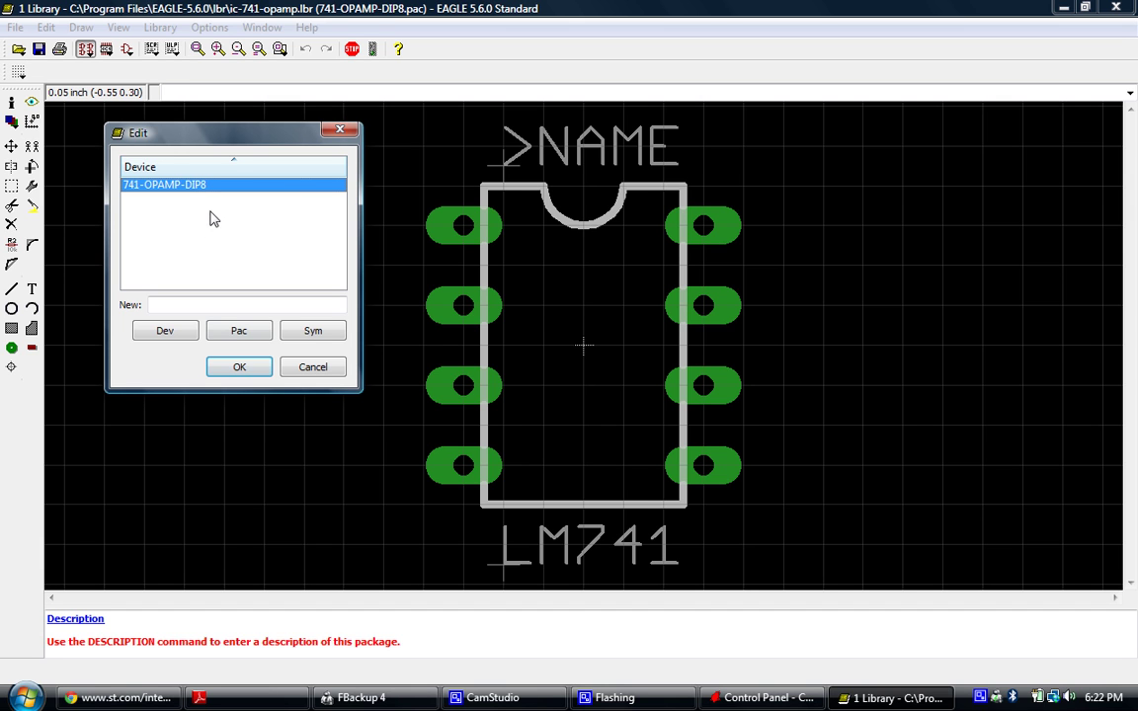
click(239, 367)
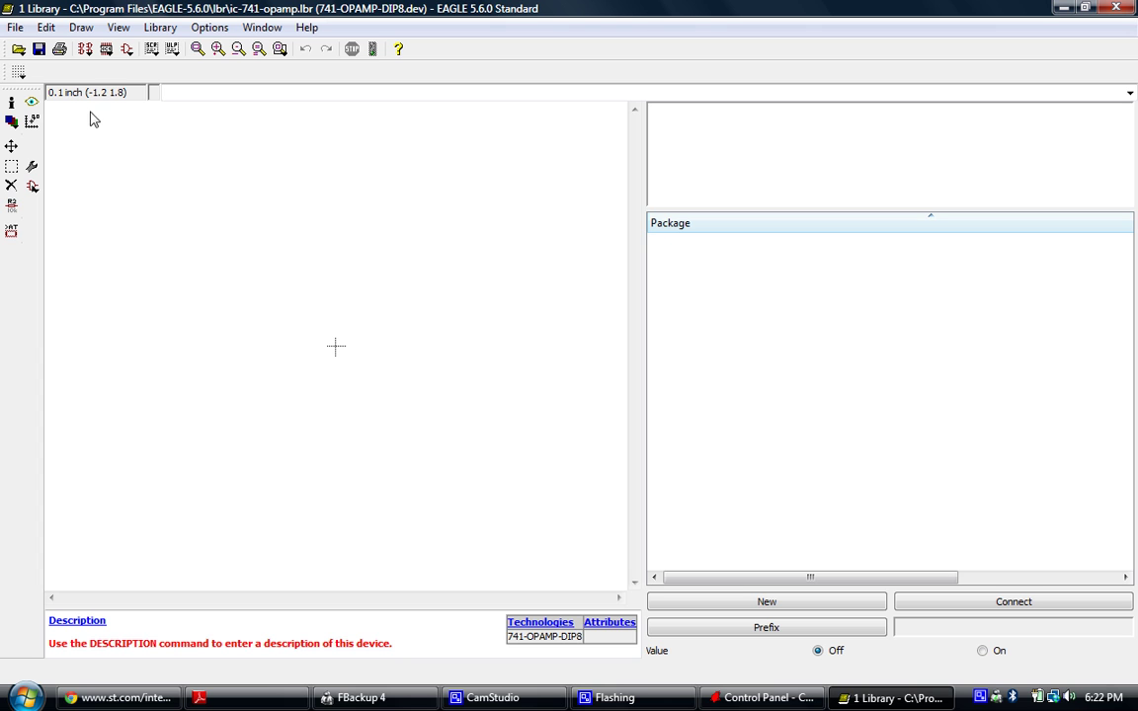
- Add the 741-OPAMP symbol to the device and place it on the canvas
click(32, 188)
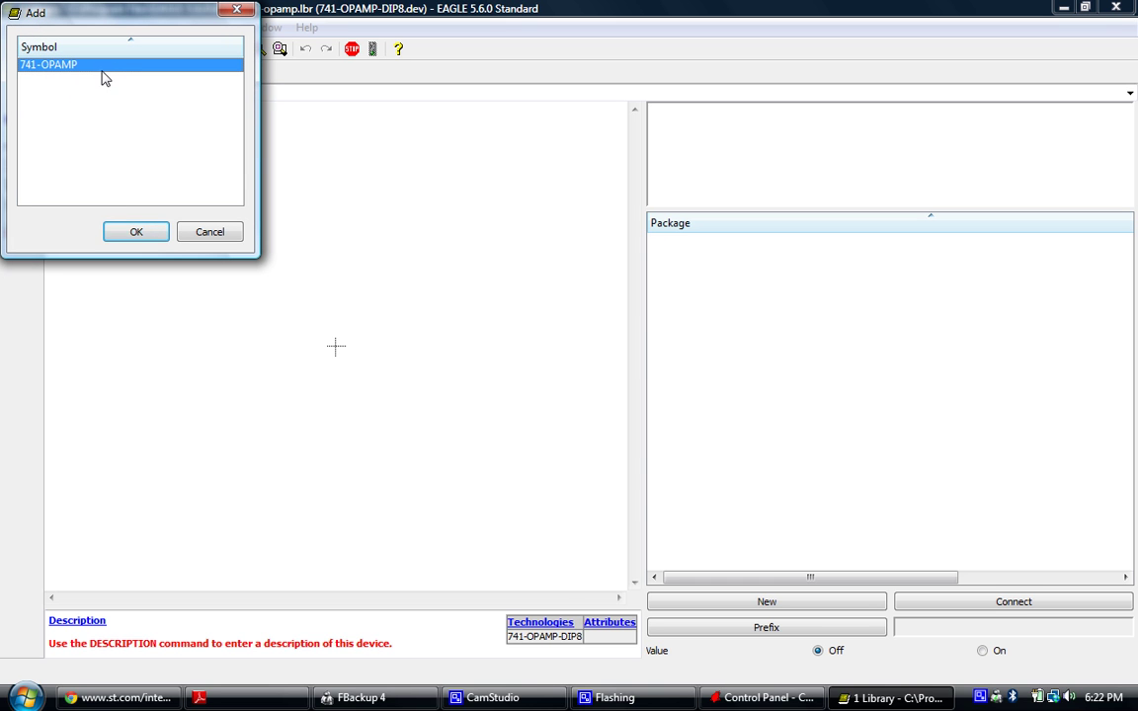
click(148, 231)
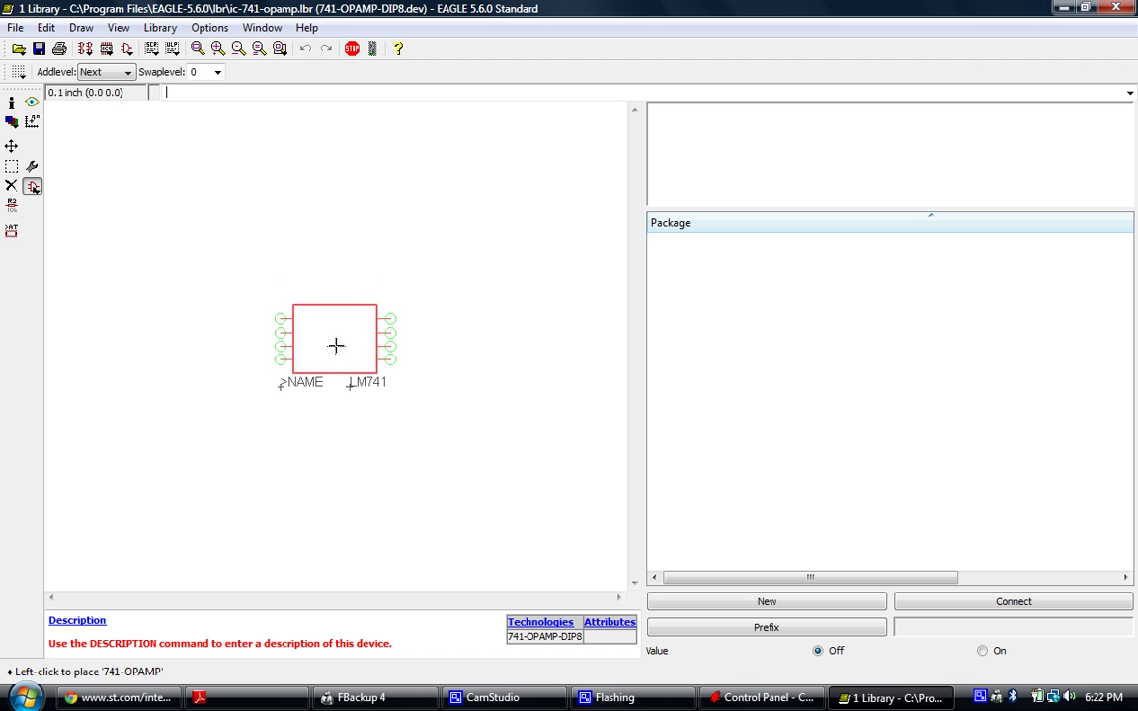
click(333, 344)
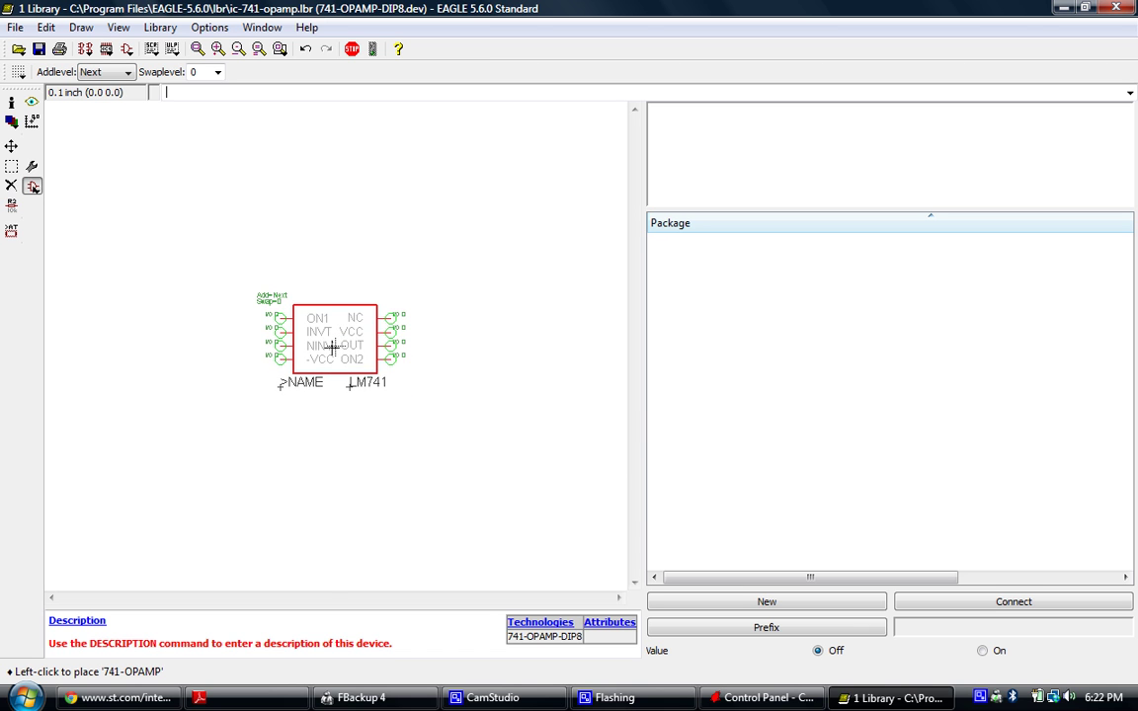
scroll(336, 344, up, 5)
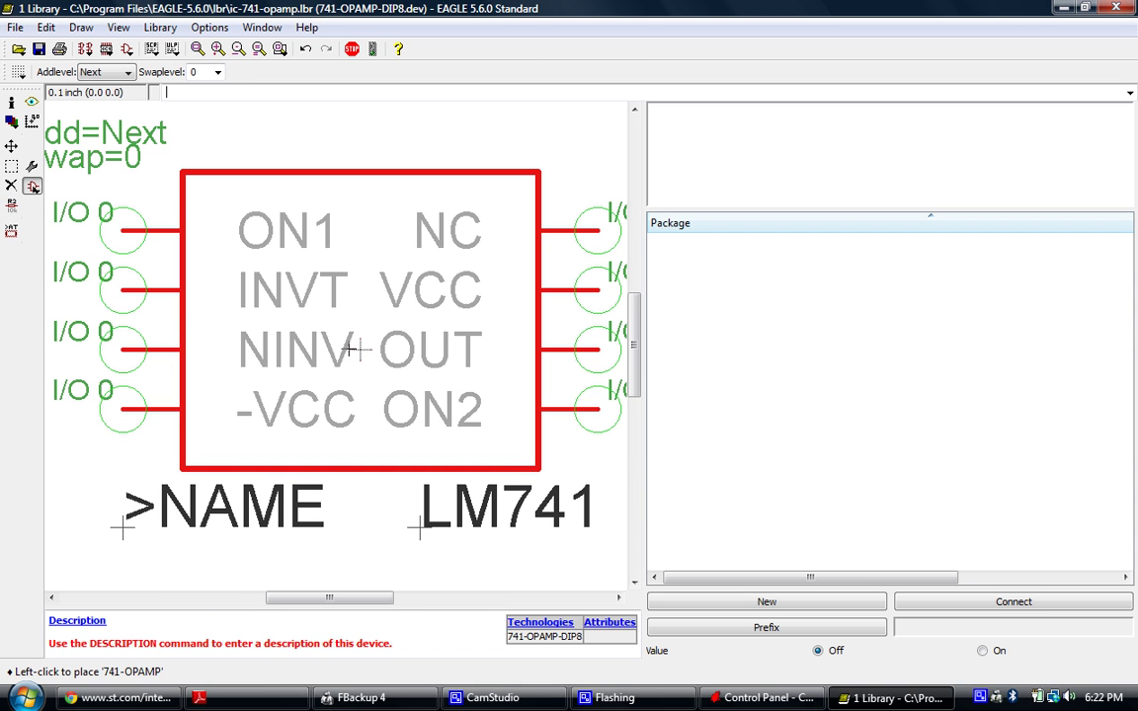
scroll(355, 328, down, 3)
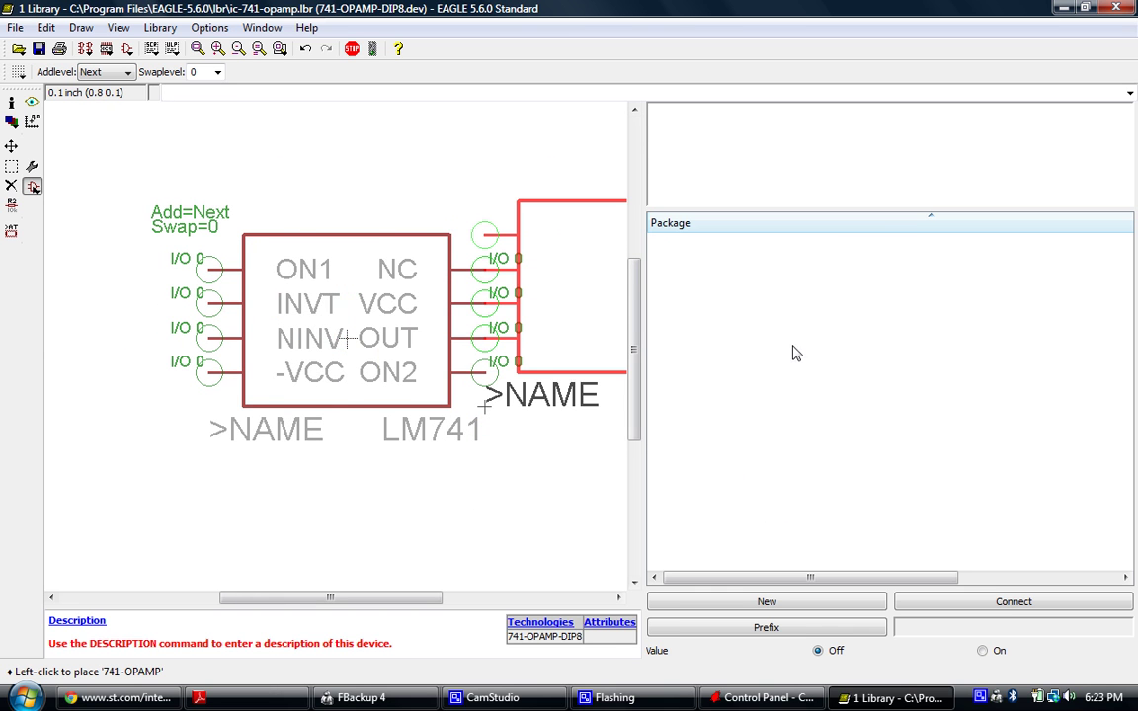
- Add the 741-OPAMP-DIP8 8-pin DIP package variant and enlarge its preview
click(790, 604)
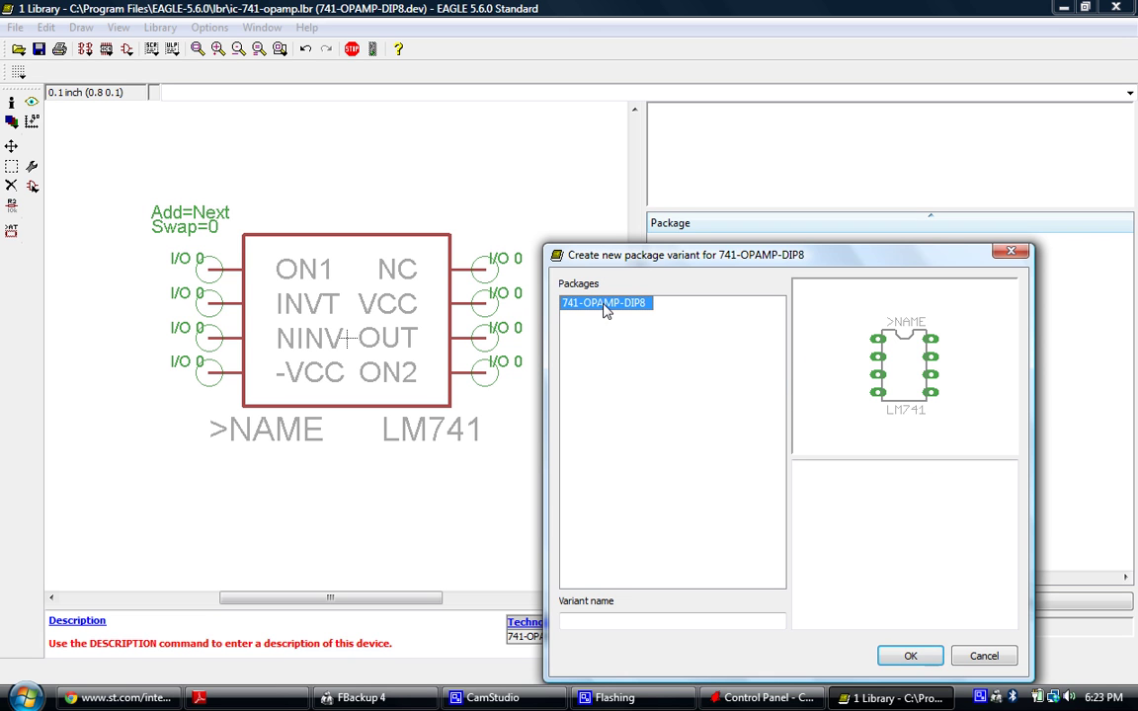
click(909, 654)
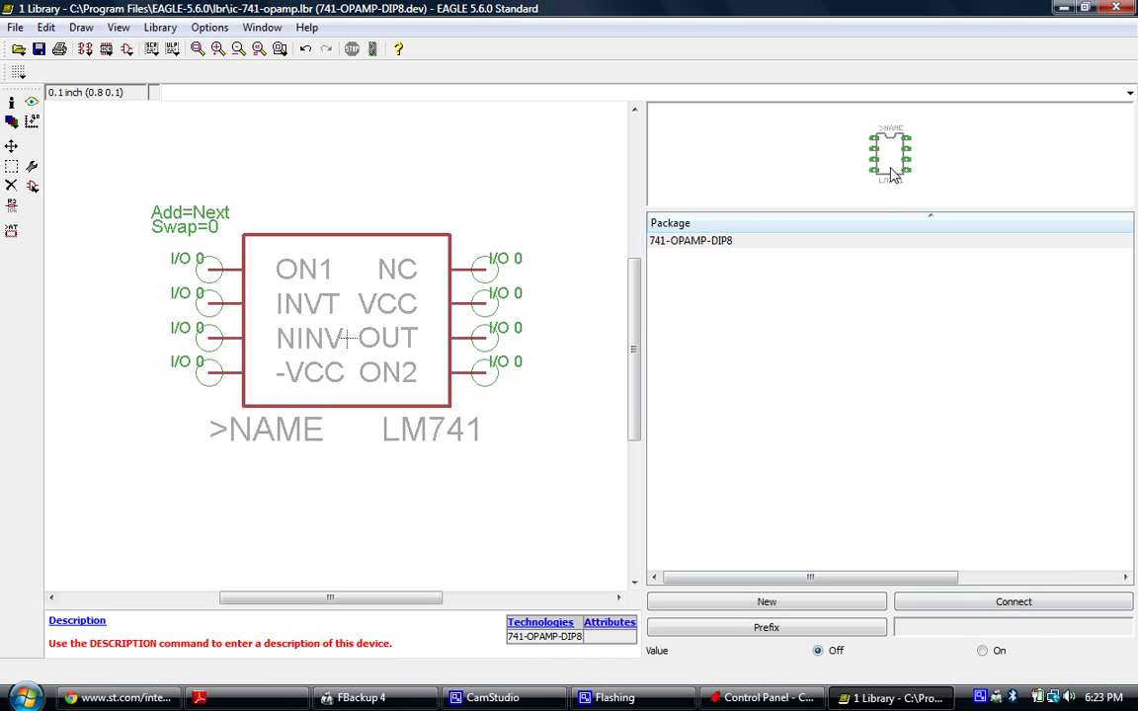
drag(895, 212, 892, 334)
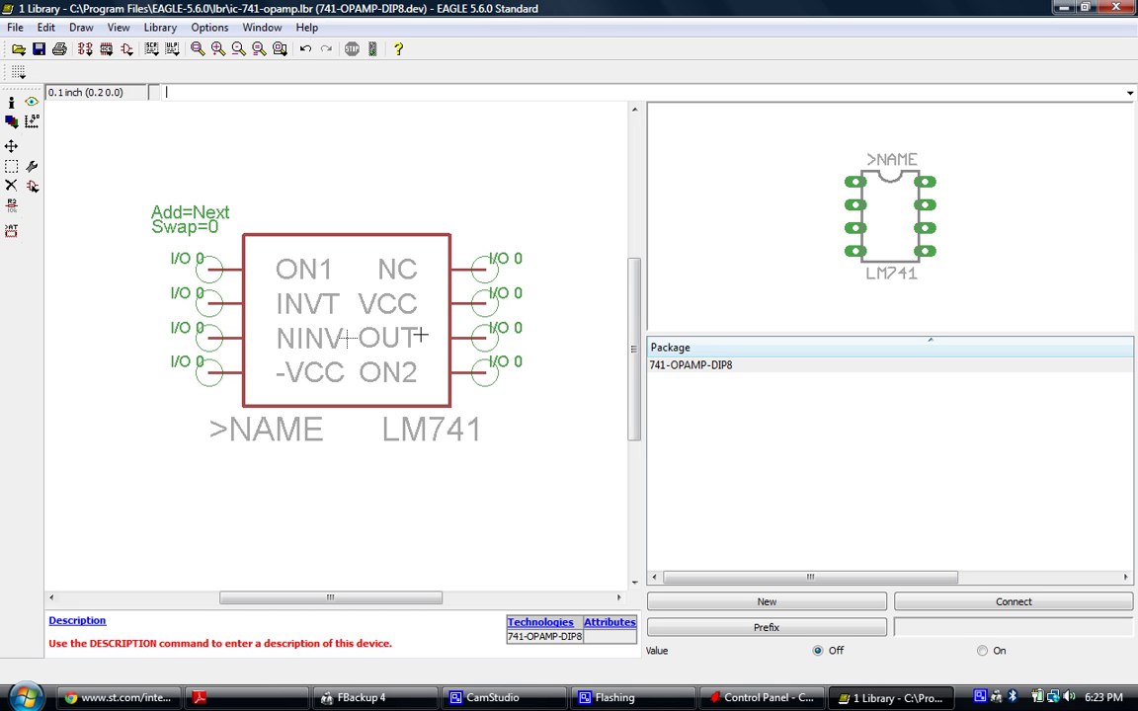
- Open the Connect dialog listing the eight symbol pins and pads 1–8, and reposition it
click(1027, 604)
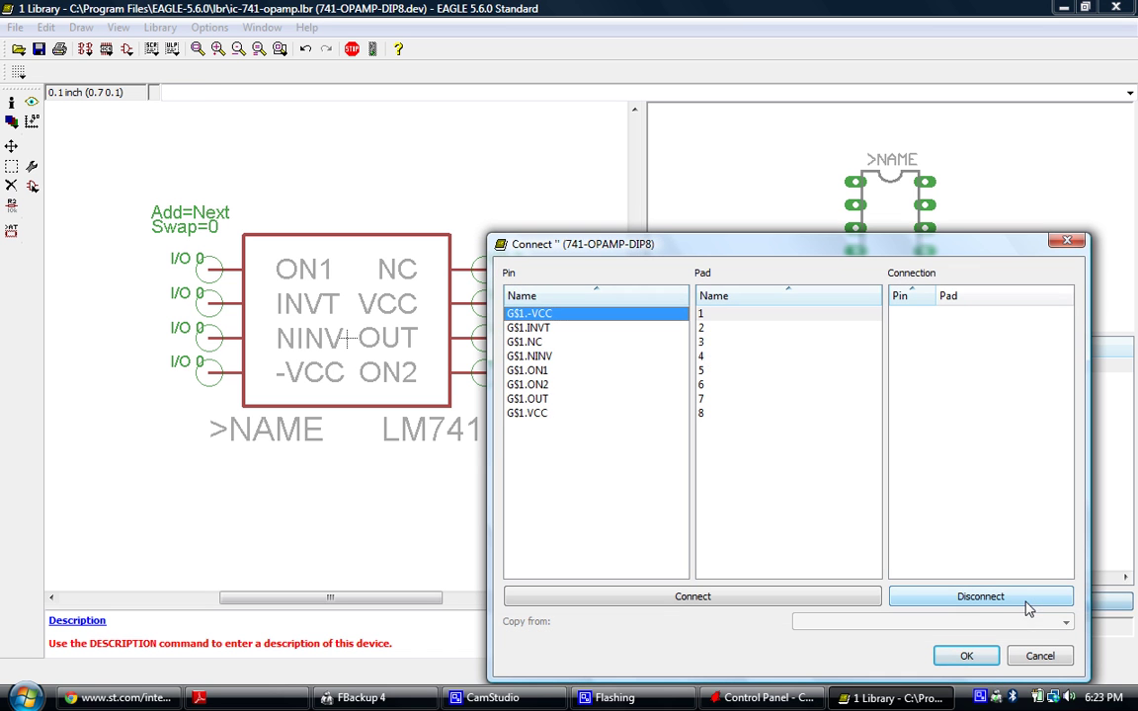
drag(826, 244, 826, 163)
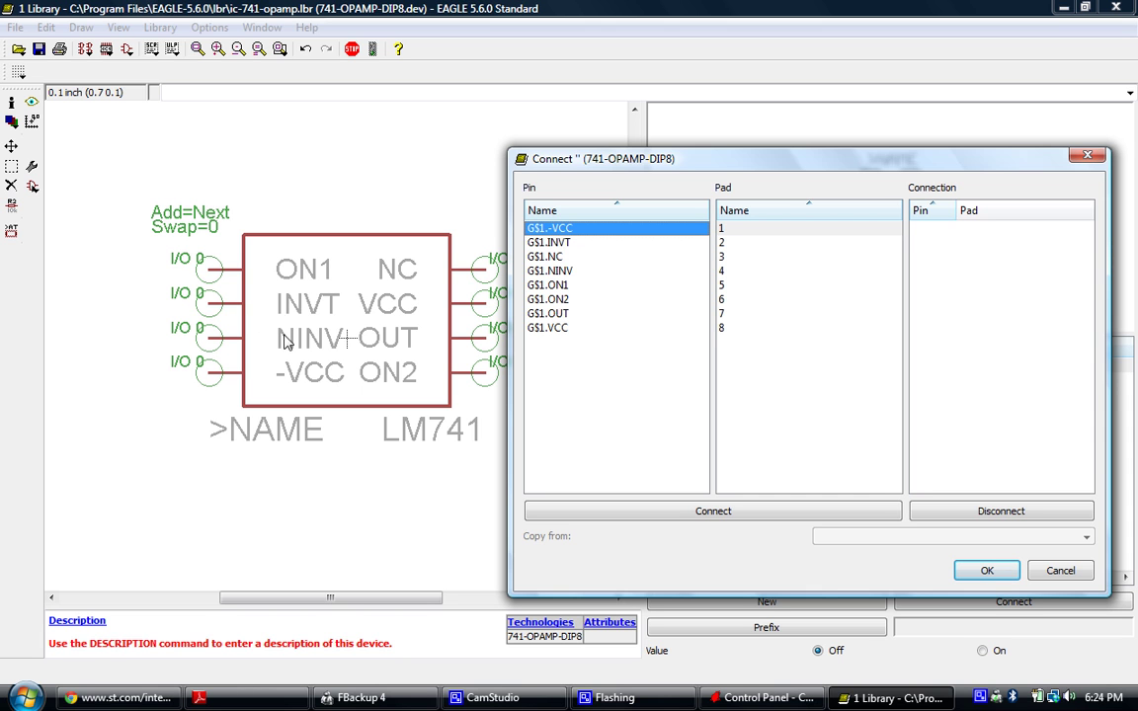
drag(577, 158, 596, 161)
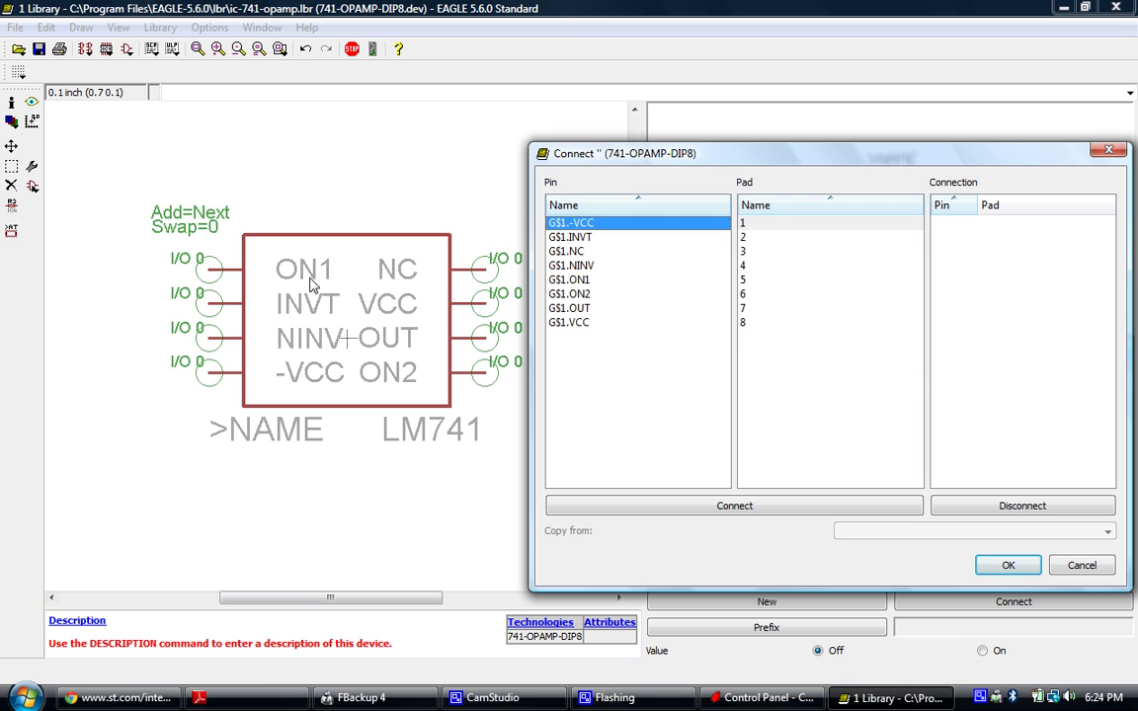
- Connect pins ON1, INVT and NINV to pads 1, 2 and 3
click(576, 281)
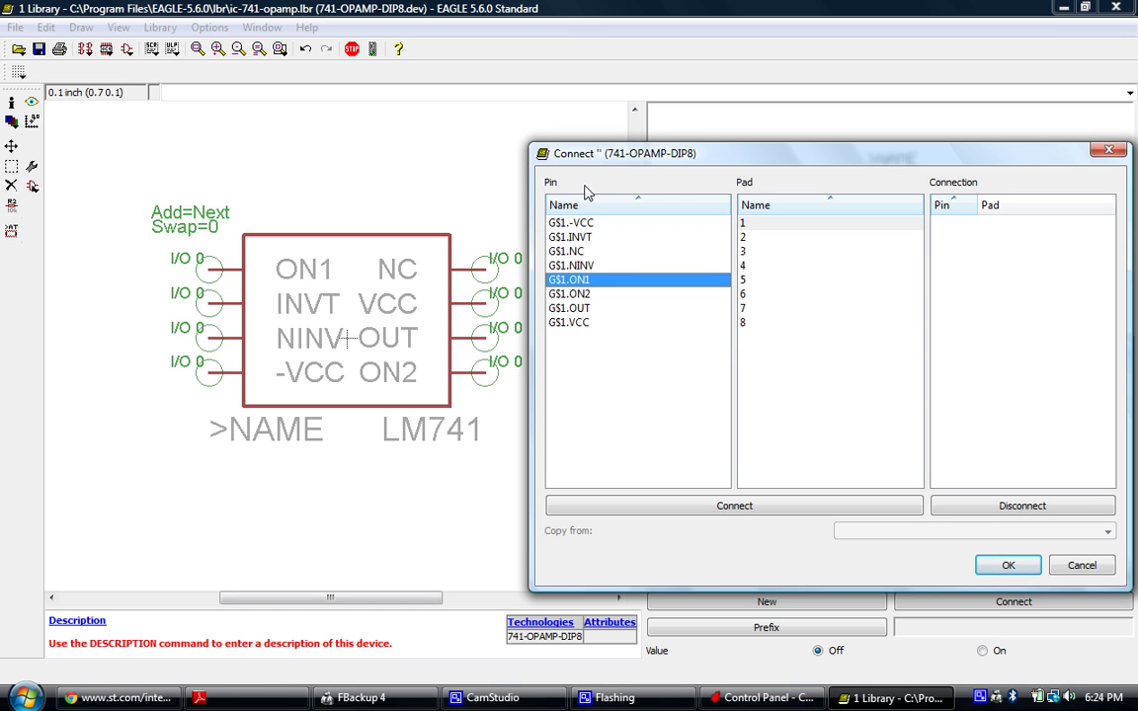
click(767, 226)
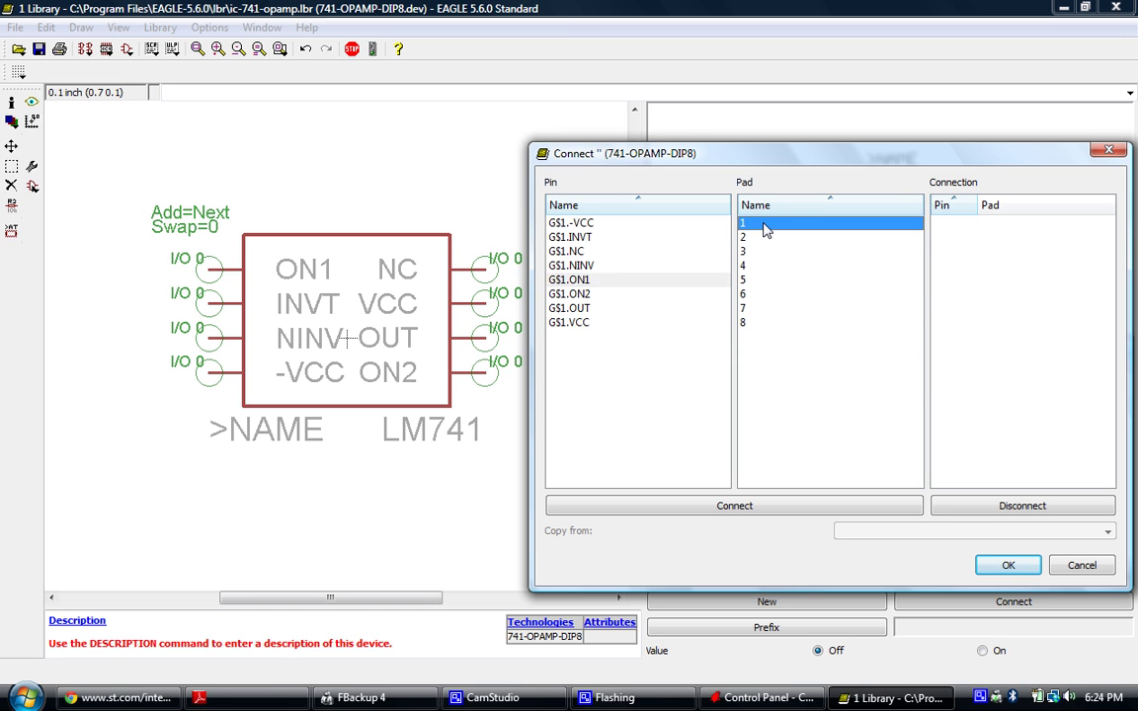
click(772, 512)
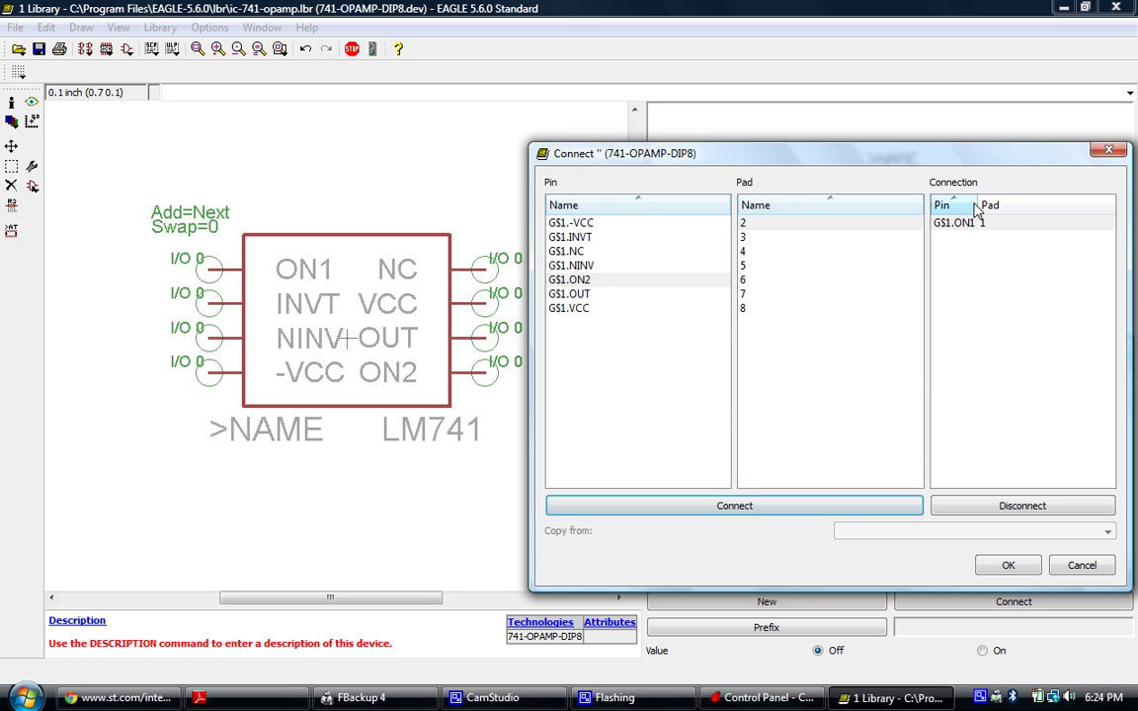
drag(975, 201, 1005, 200)
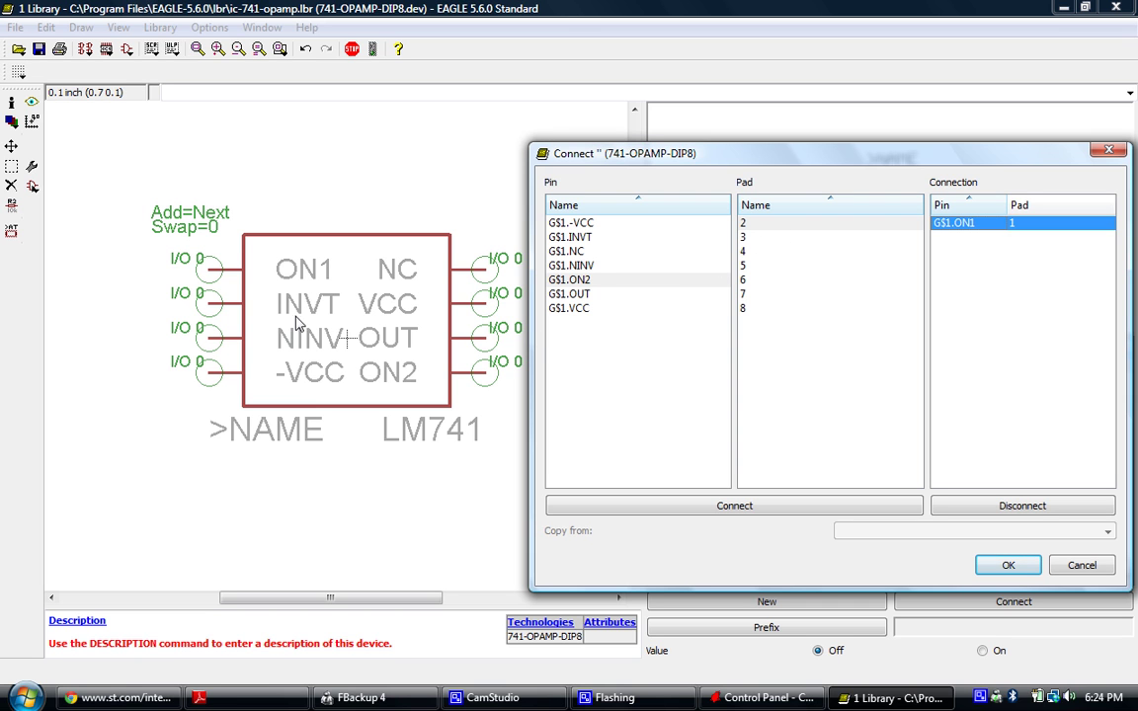
click(573, 238)
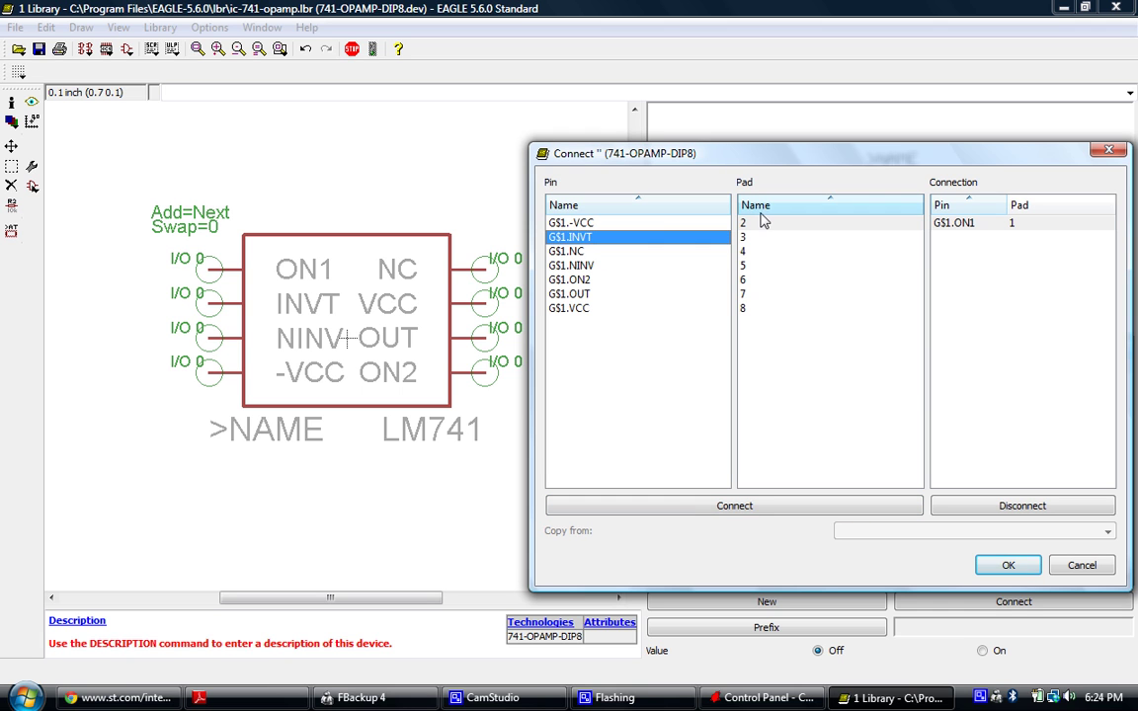
click(761, 509)
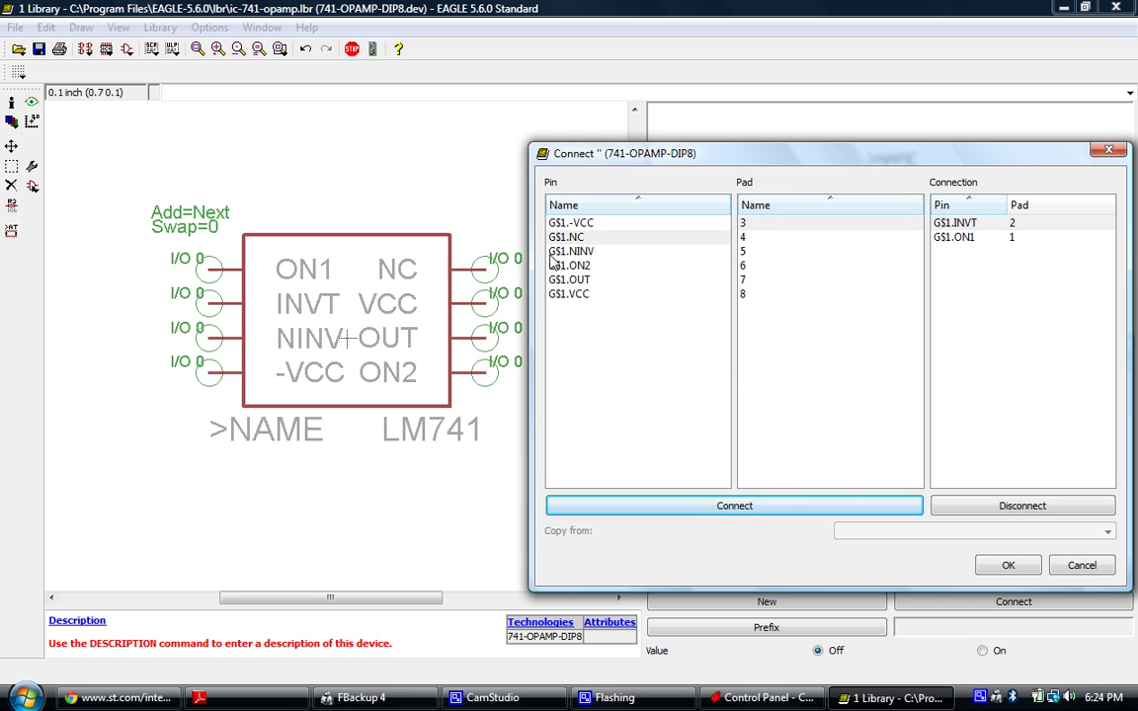
click(570, 252)
click(717, 507)
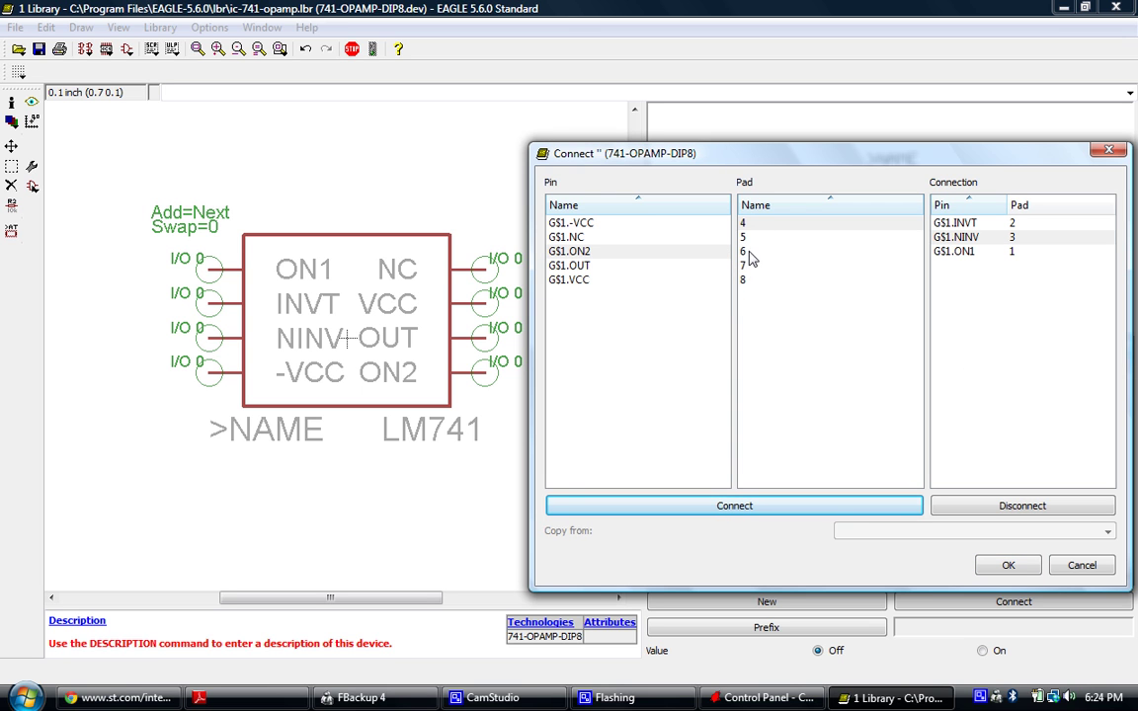
- Connect pins -VCC, ON2, OUT, VCC and NC to pads 4 through 8
click(600, 224)
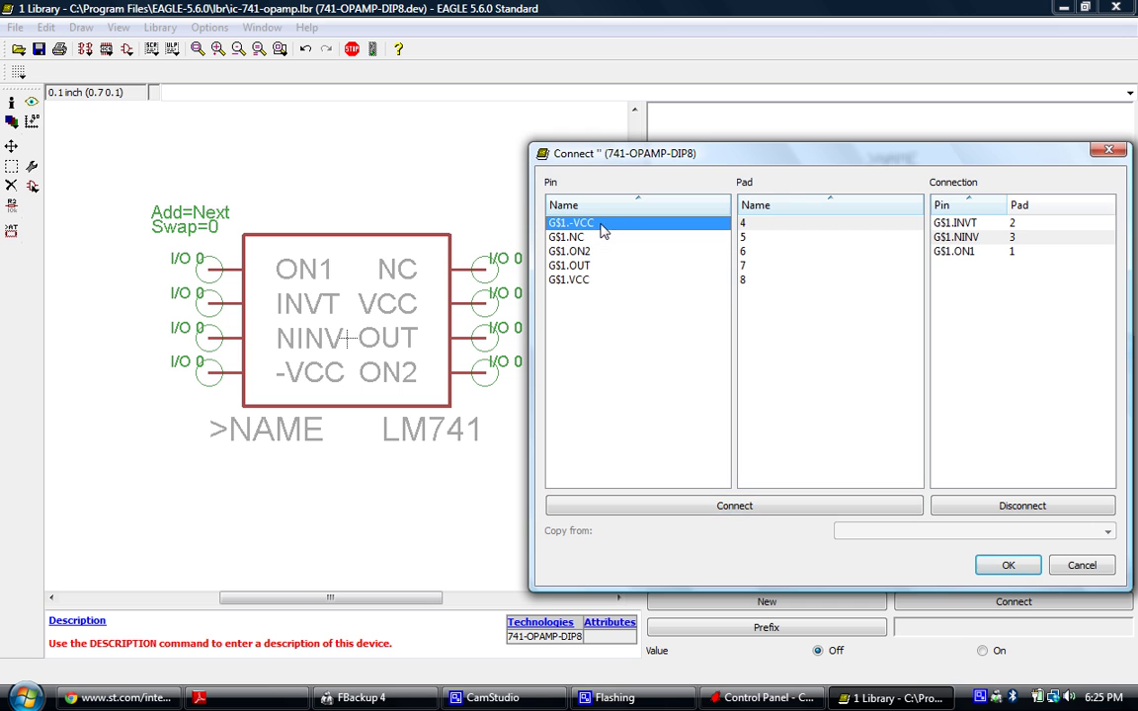
click(733, 504)
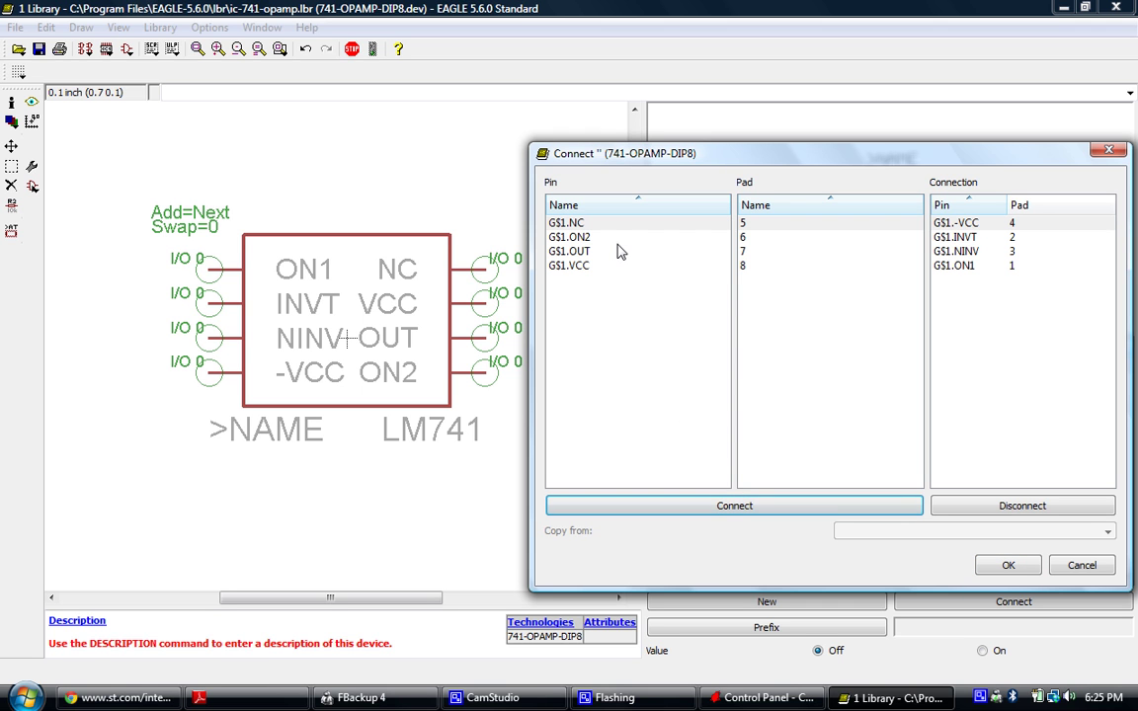
click(592, 237)
click(746, 506)
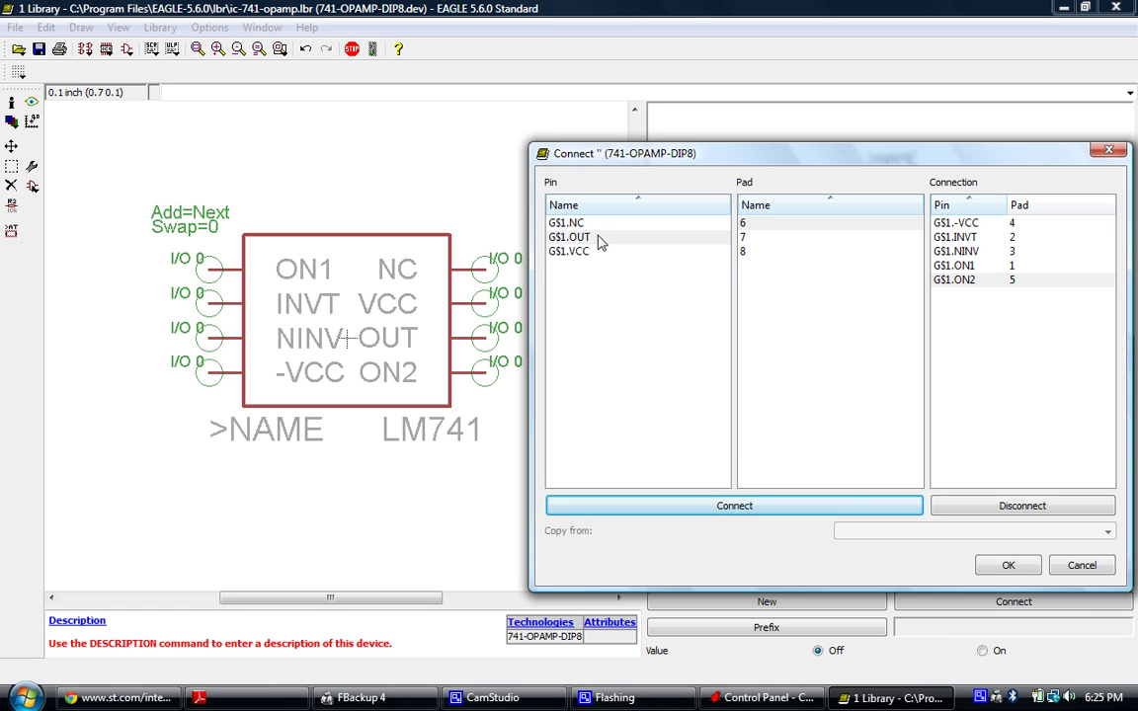
click(597, 242)
click(743, 506)
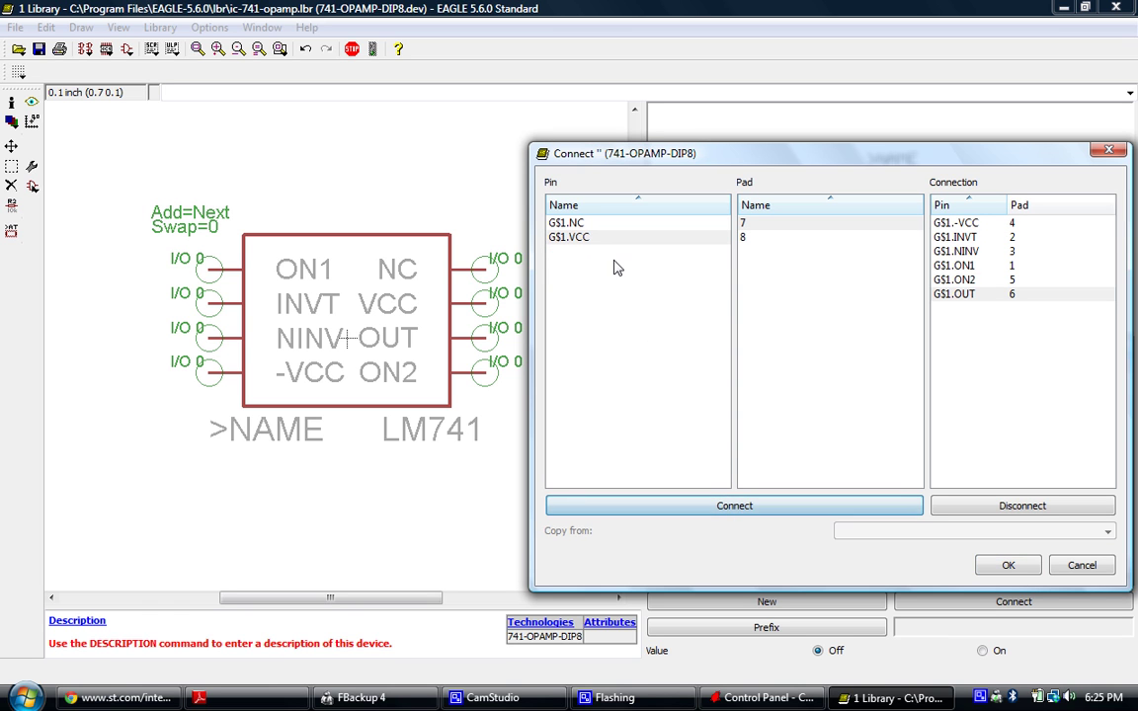
click(698, 506)
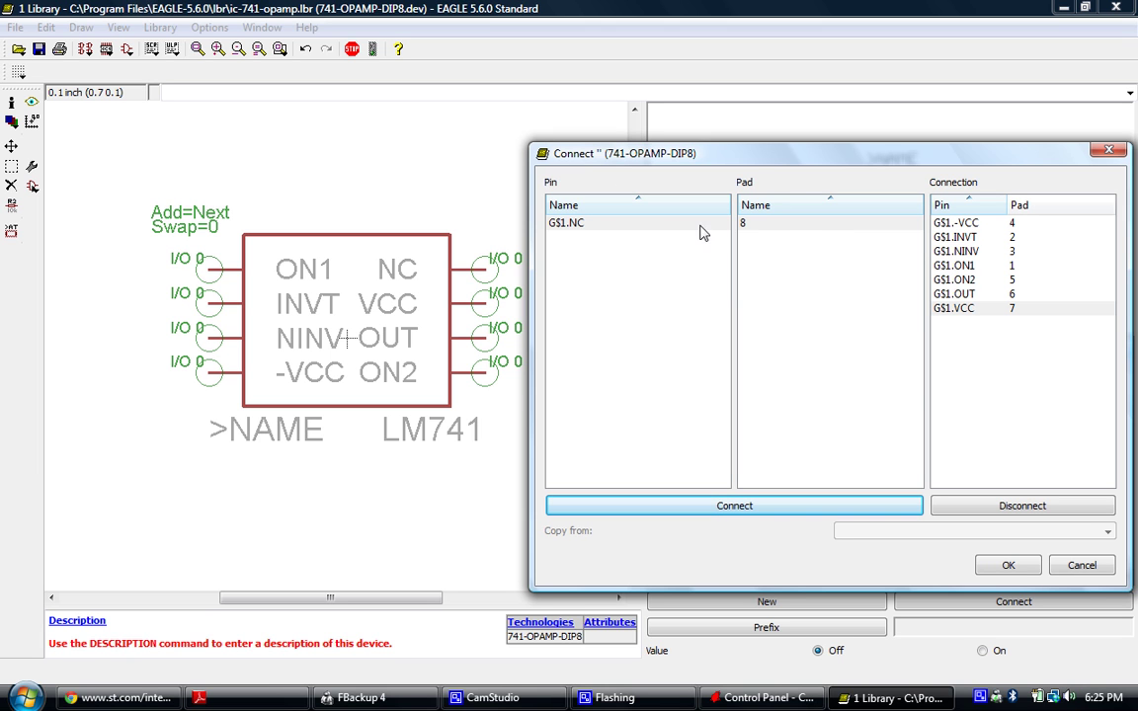
click(739, 506)
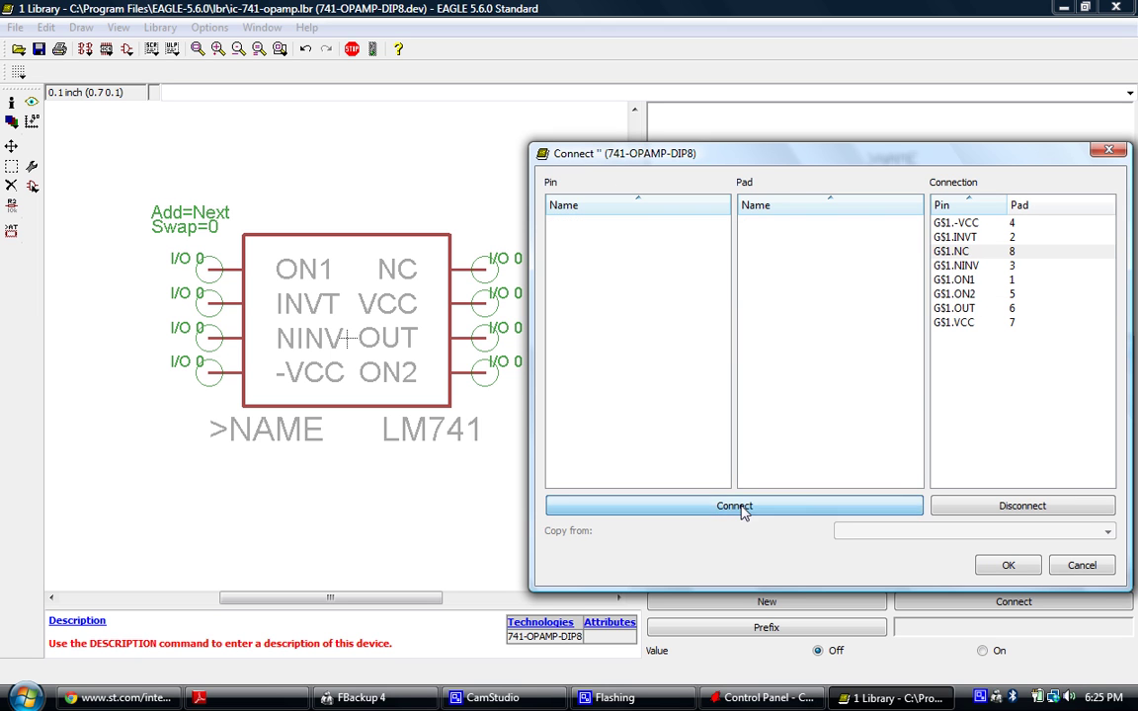
- Accept the connections, save ic-741-opamp.lbr and close the library editor
click(1007, 565)
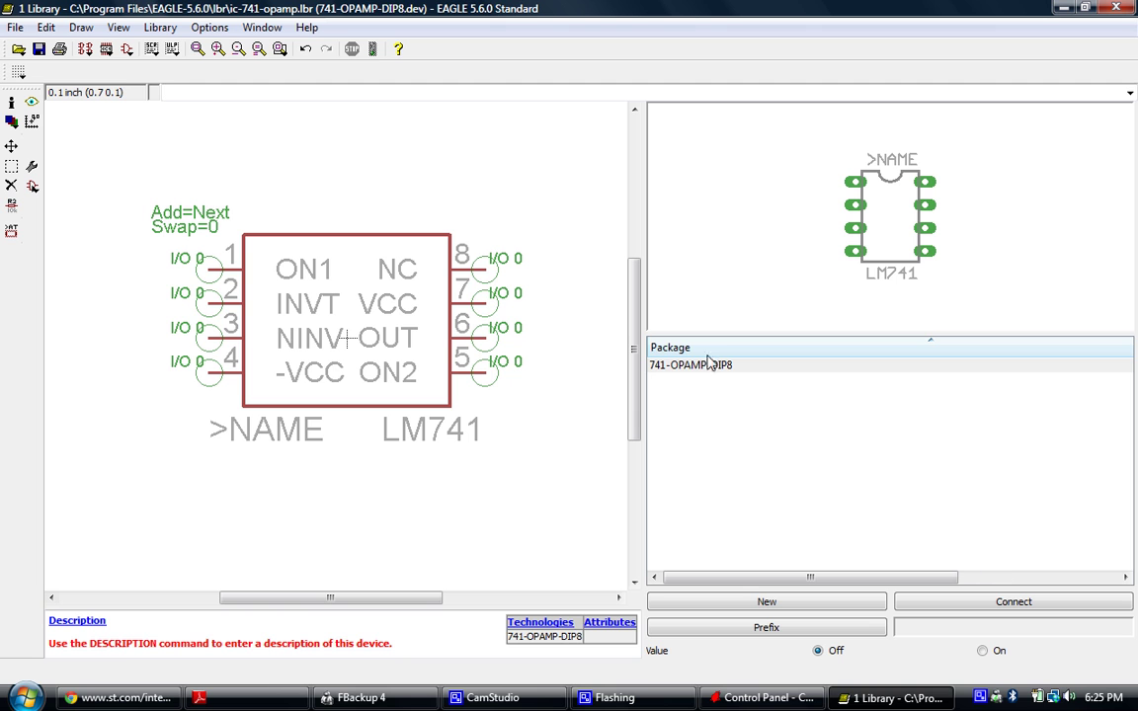
scroll(309, 285, up, 1)
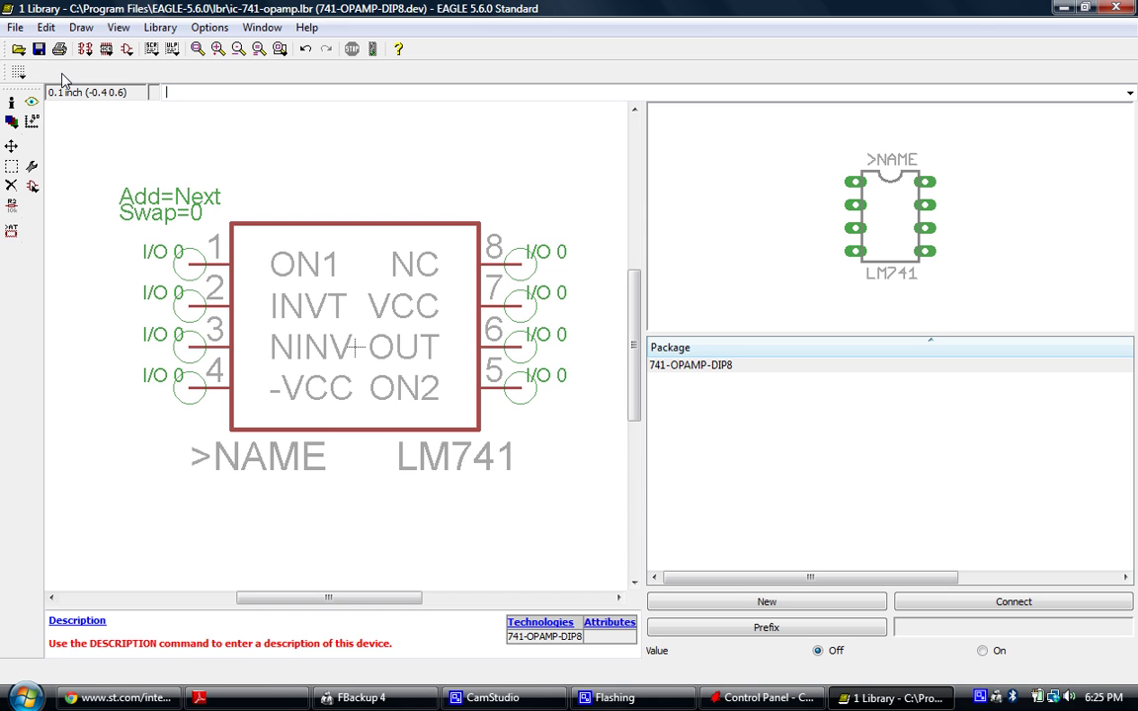
click(38, 49)
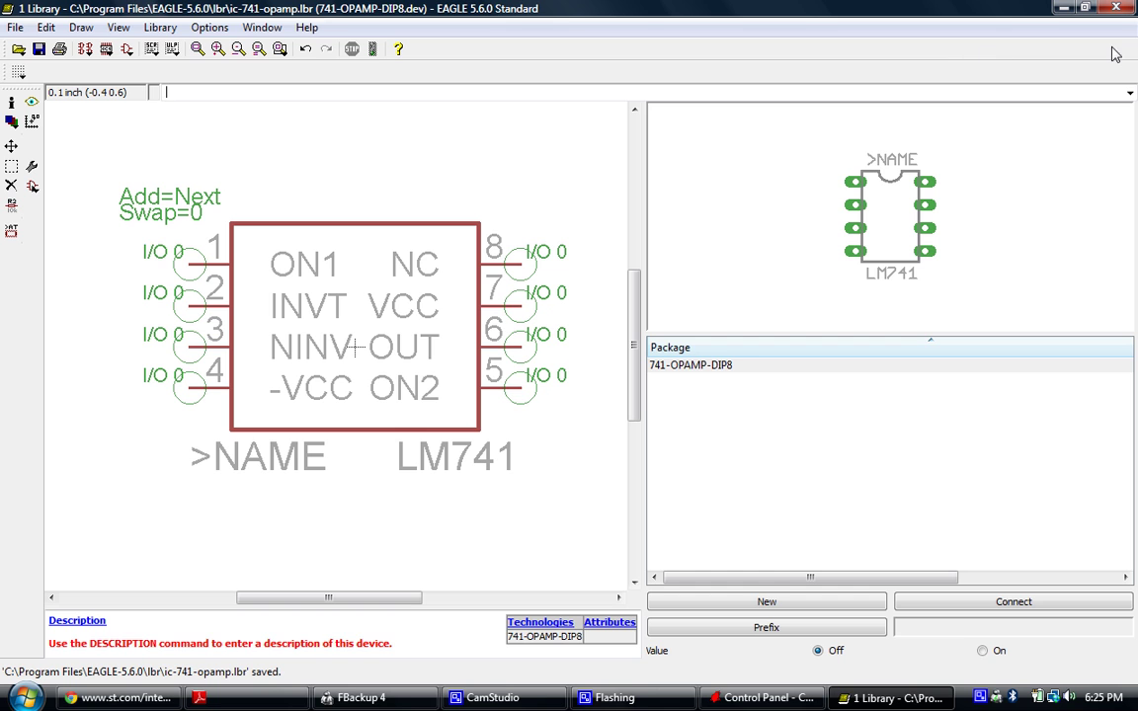
click(1125, 10)
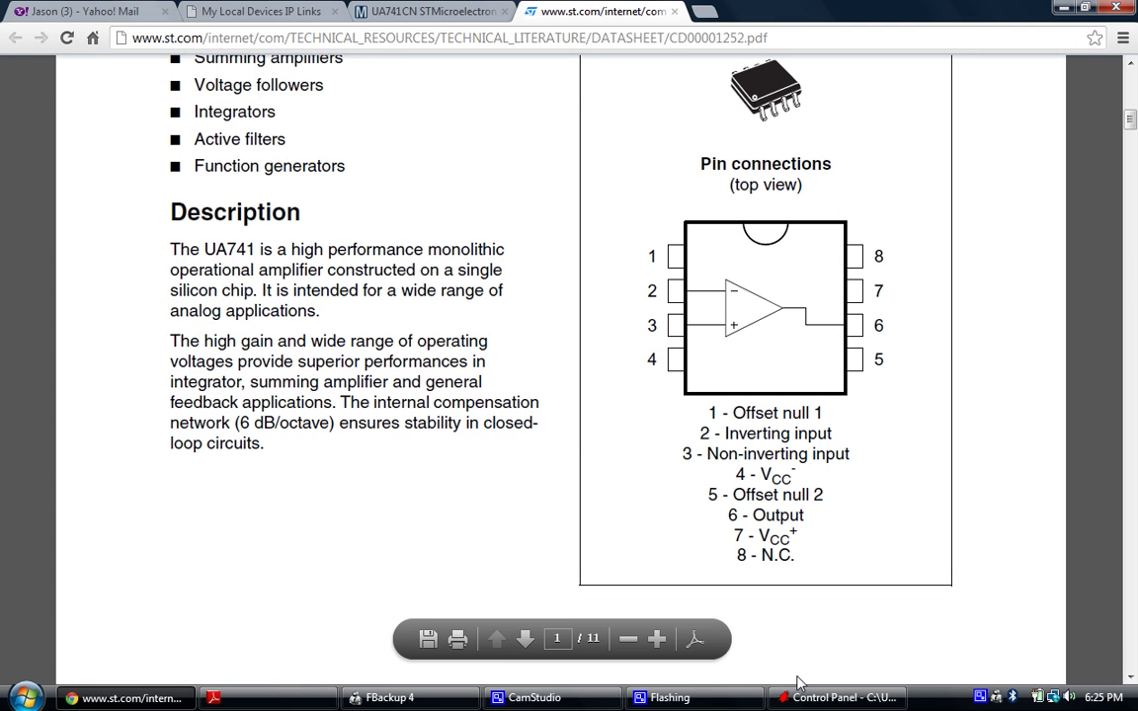
- Open lesson 12.brd from the Control Panel and maximize its schematic window
click(838, 697)
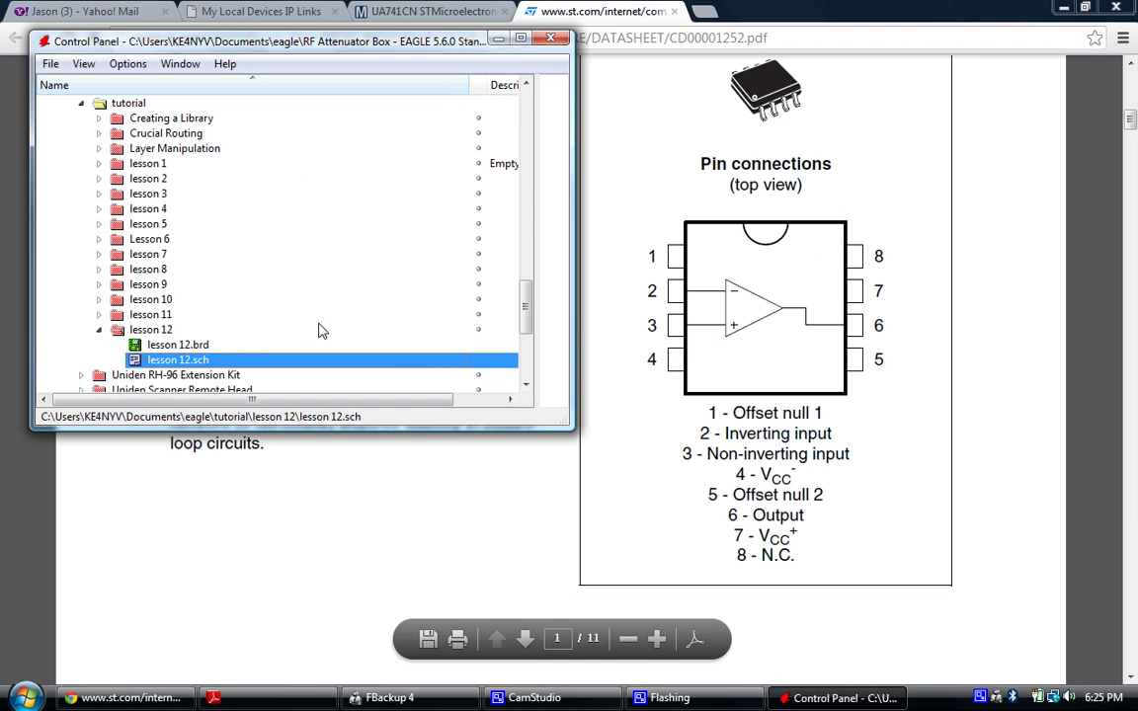
double_click(182, 344)
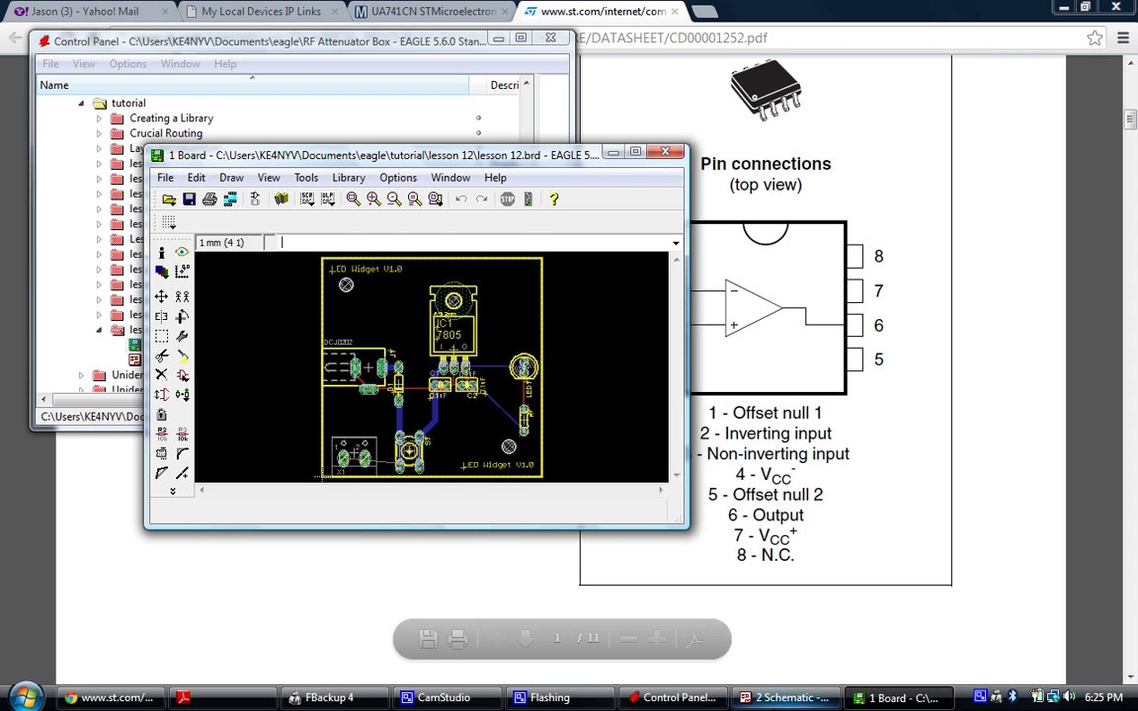
double_click(592, 150)
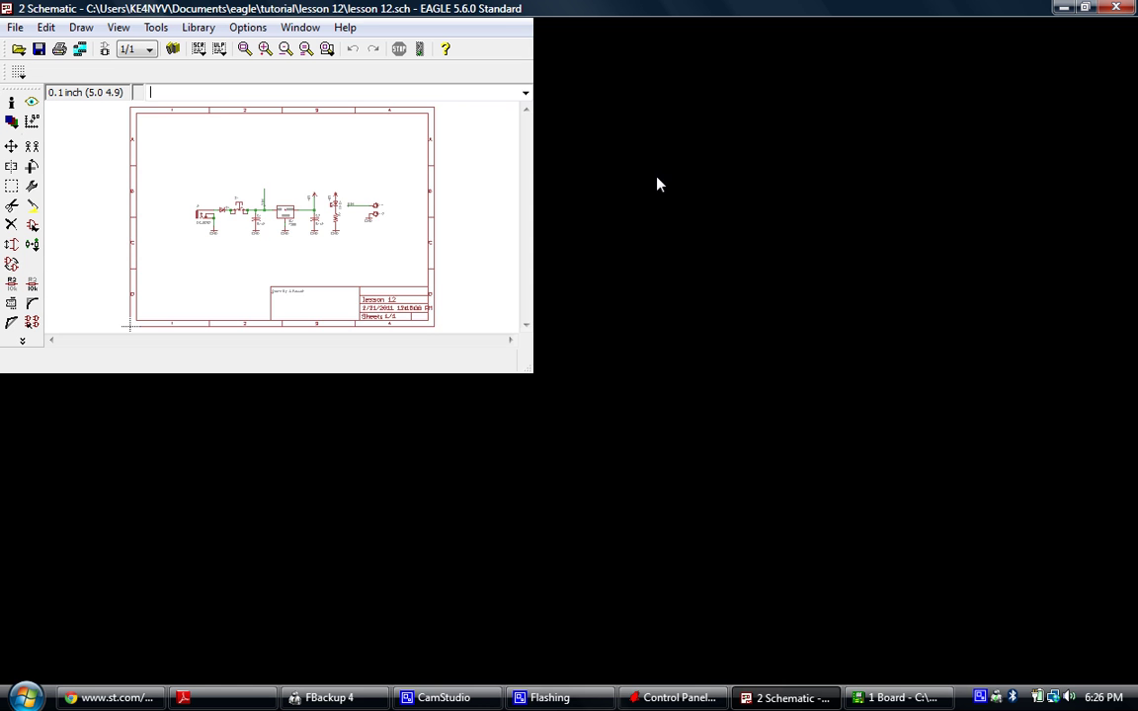
- Load ic-741-opamp.lbr into the lesson 12 schematic with Library > Use
click(198, 28)
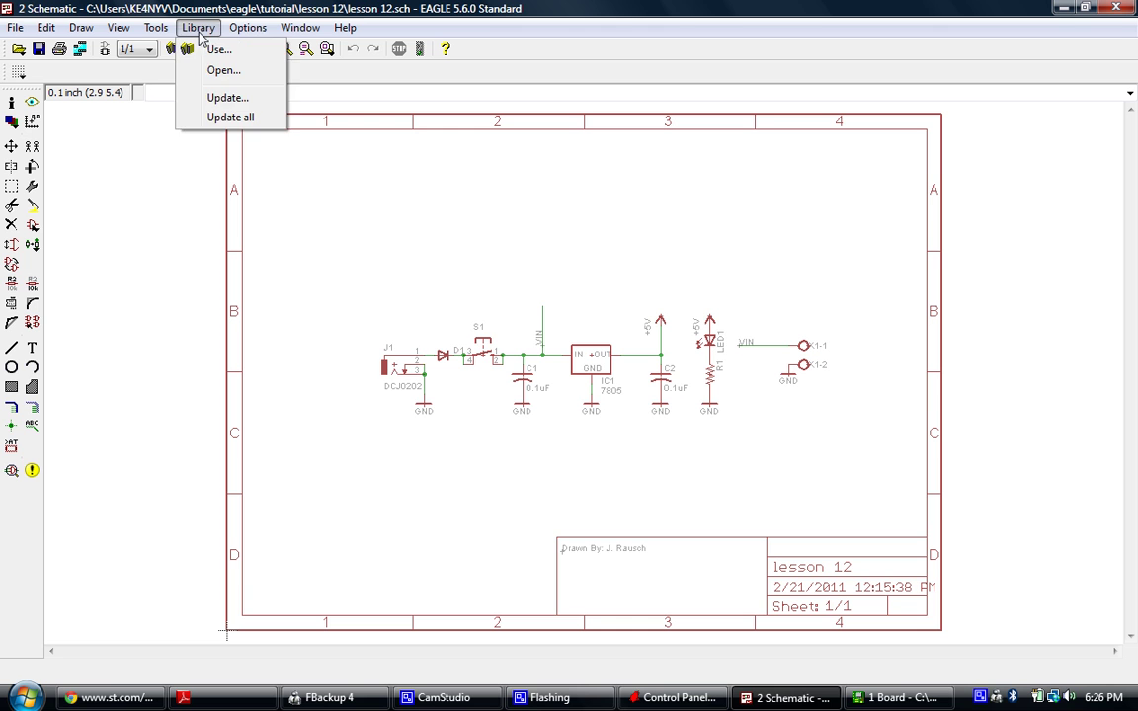
click(213, 48)
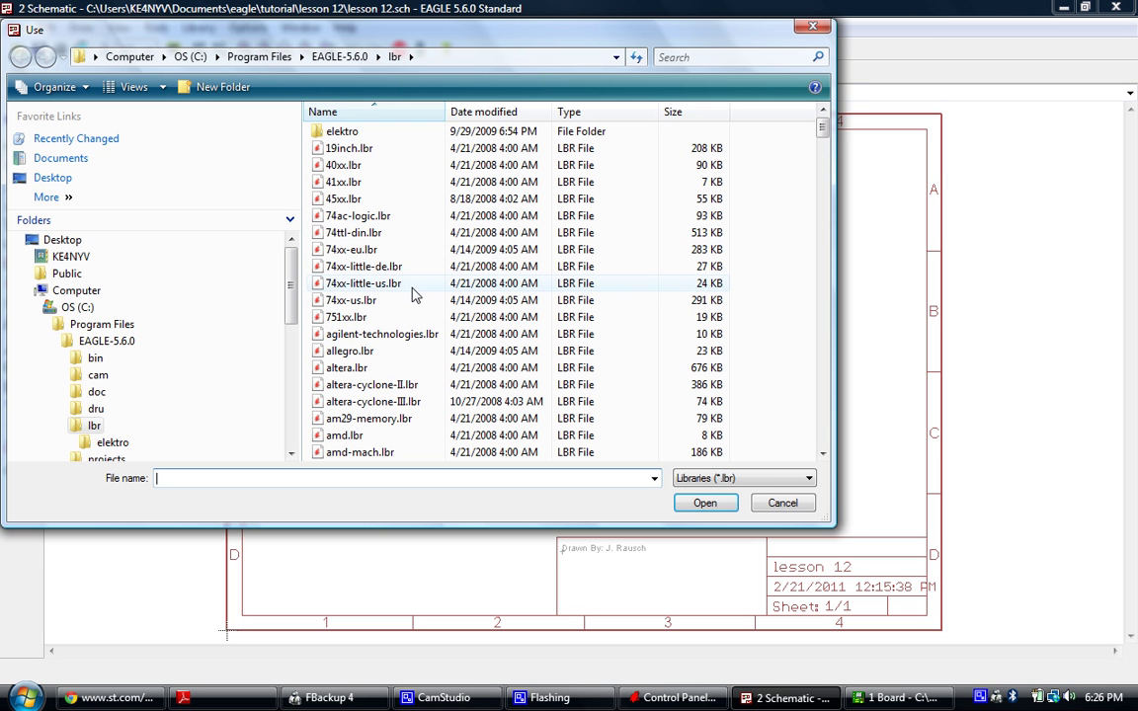
click(430, 299)
scroll(431, 299, down, 20)
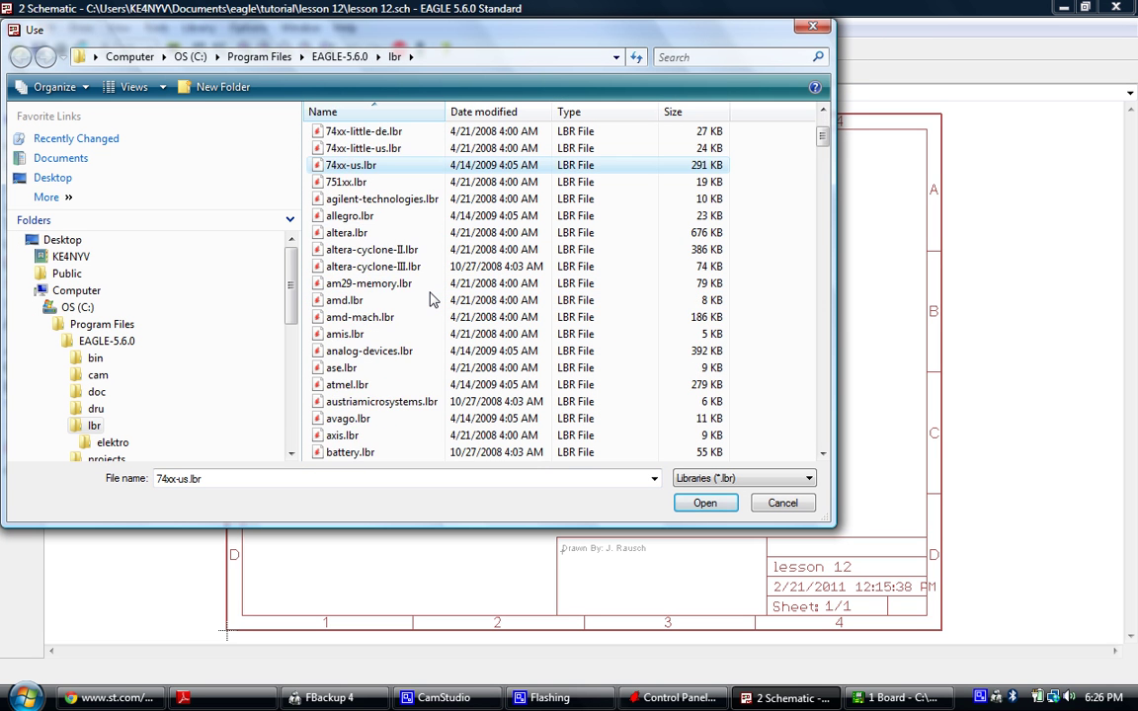
scroll(430, 296, down, 20)
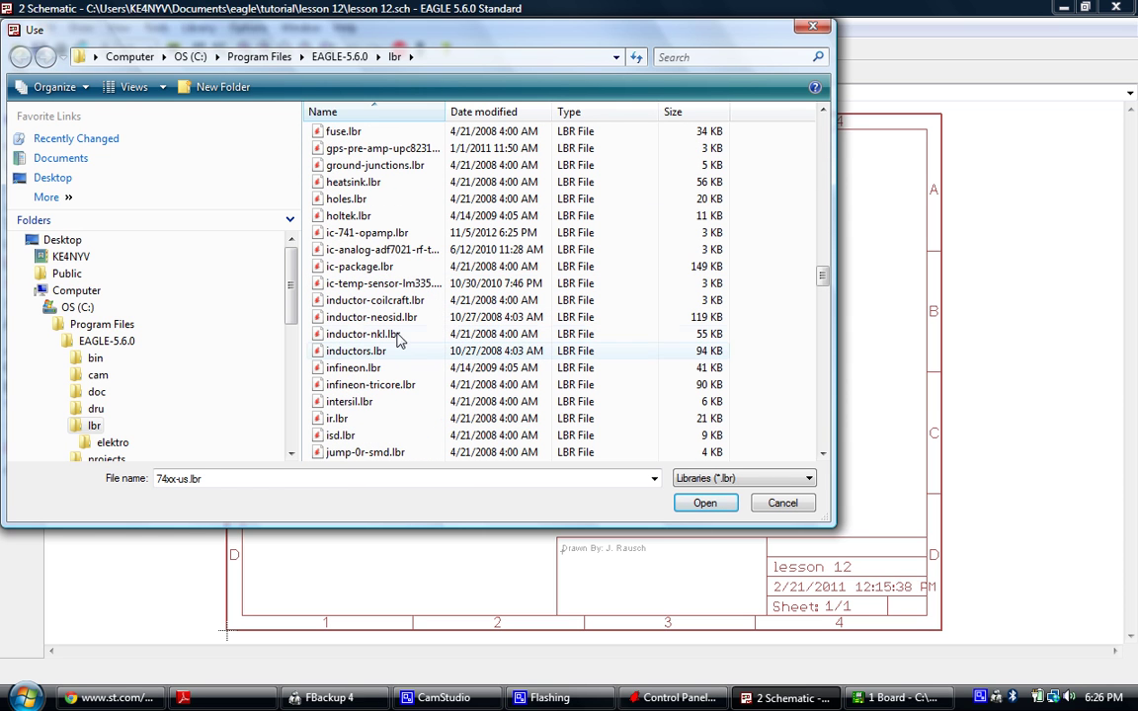
double_click(365, 233)
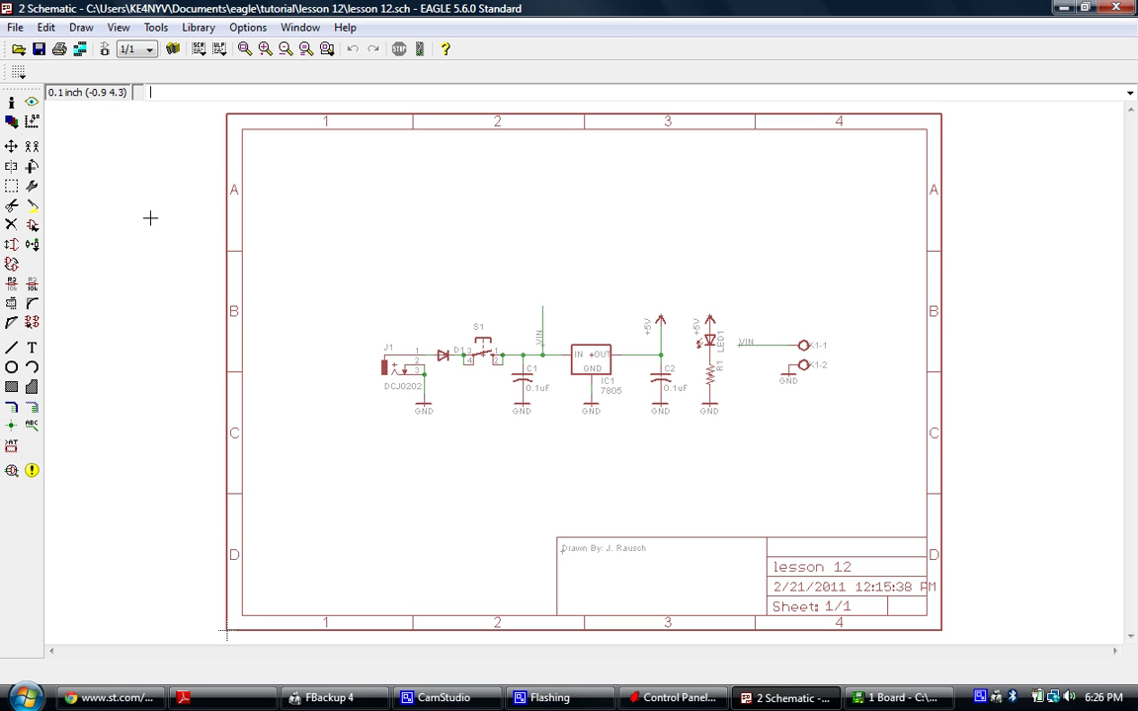
- Pick the 741-OPAMP-DIP8 device from the ic-741-opamp library in the Add dialog
click(33, 226)
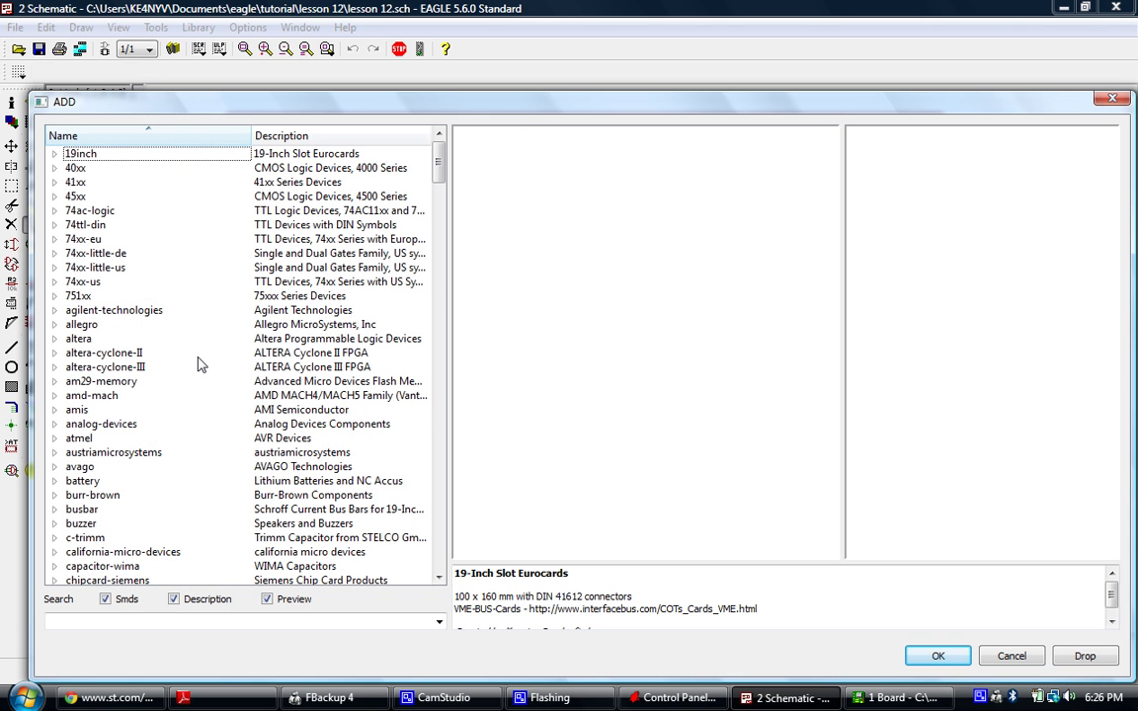
click(188, 352)
scroll(190, 337, down, 17)
scroll(191, 336, down, 20)
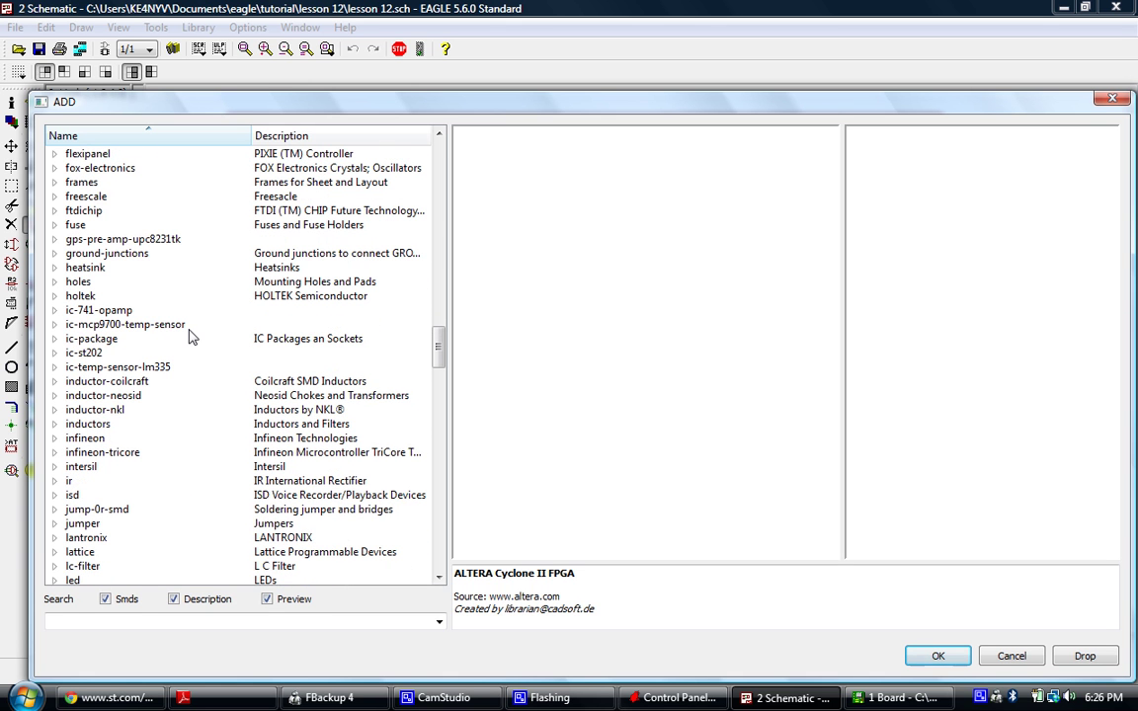
click(55, 310)
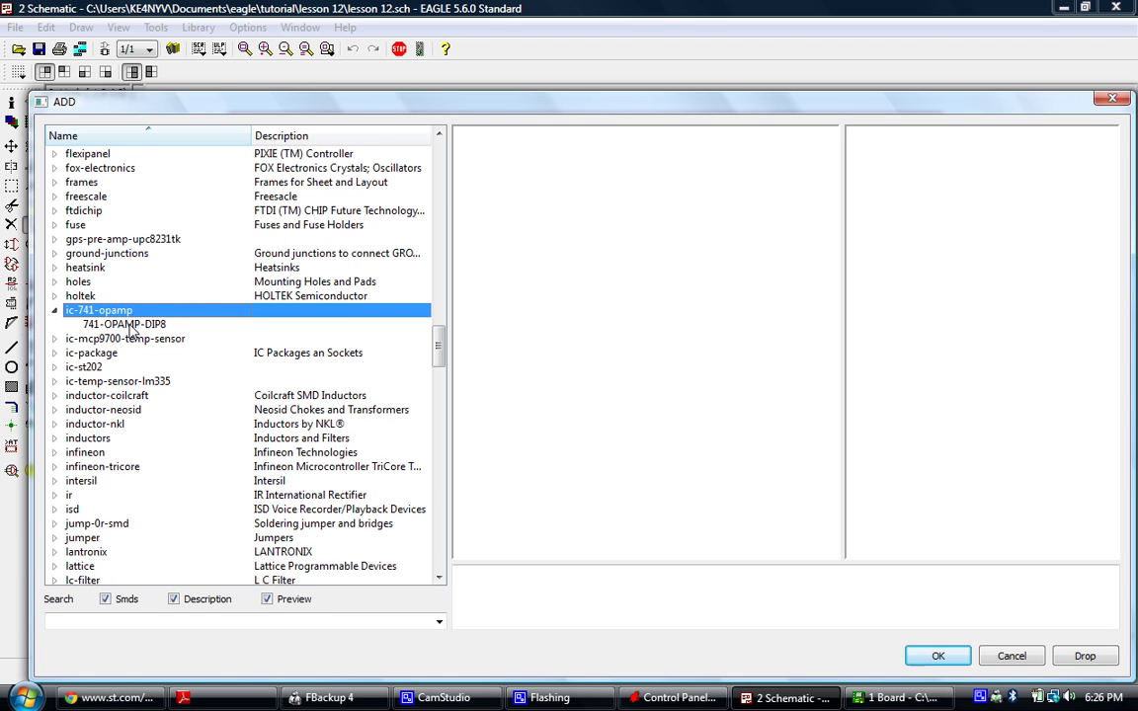
click(129, 325)
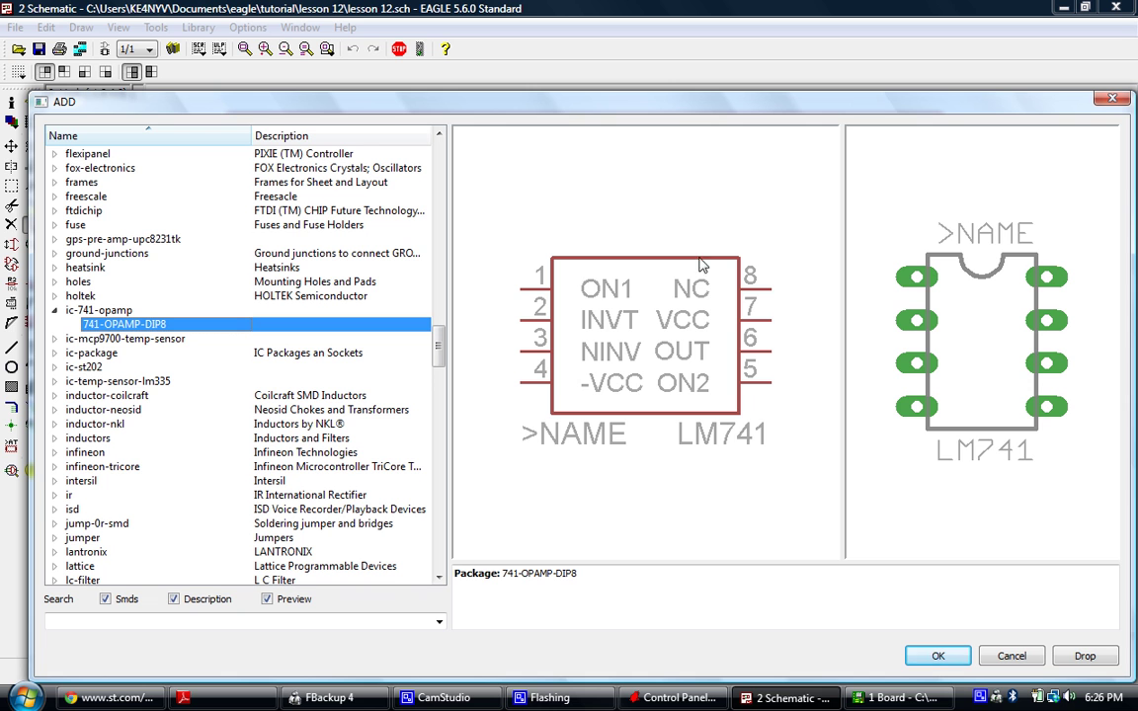
double_click(114, 325)
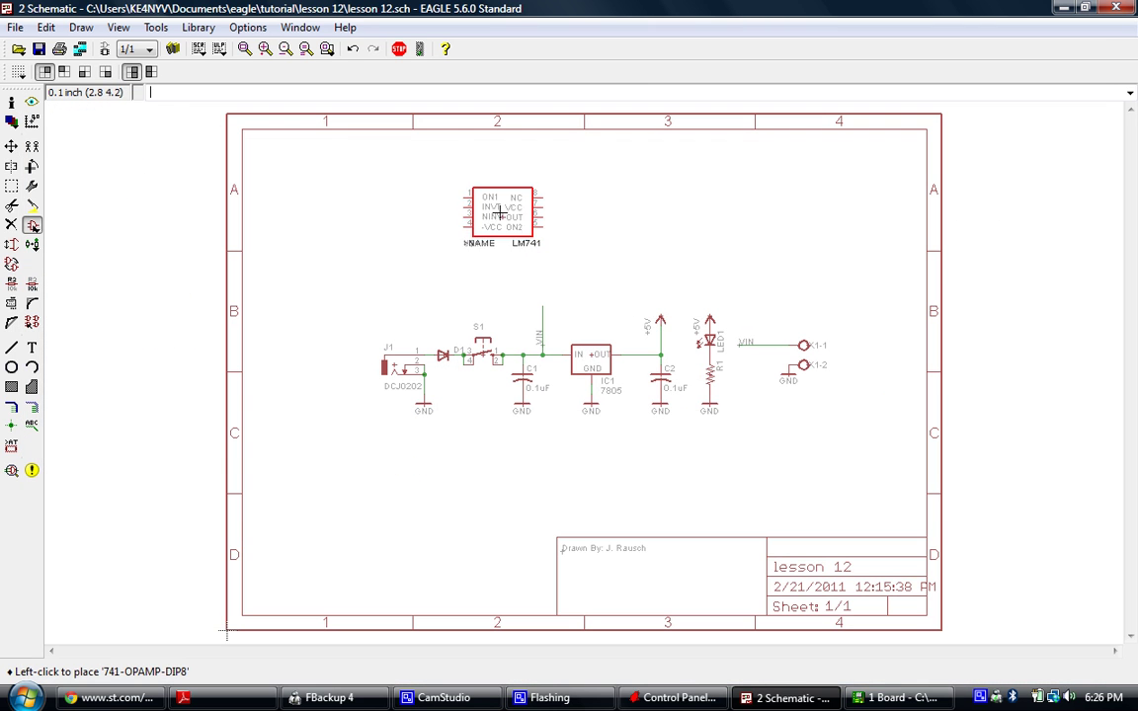
click(502, 214)
scroll(496, 153, up, 3)
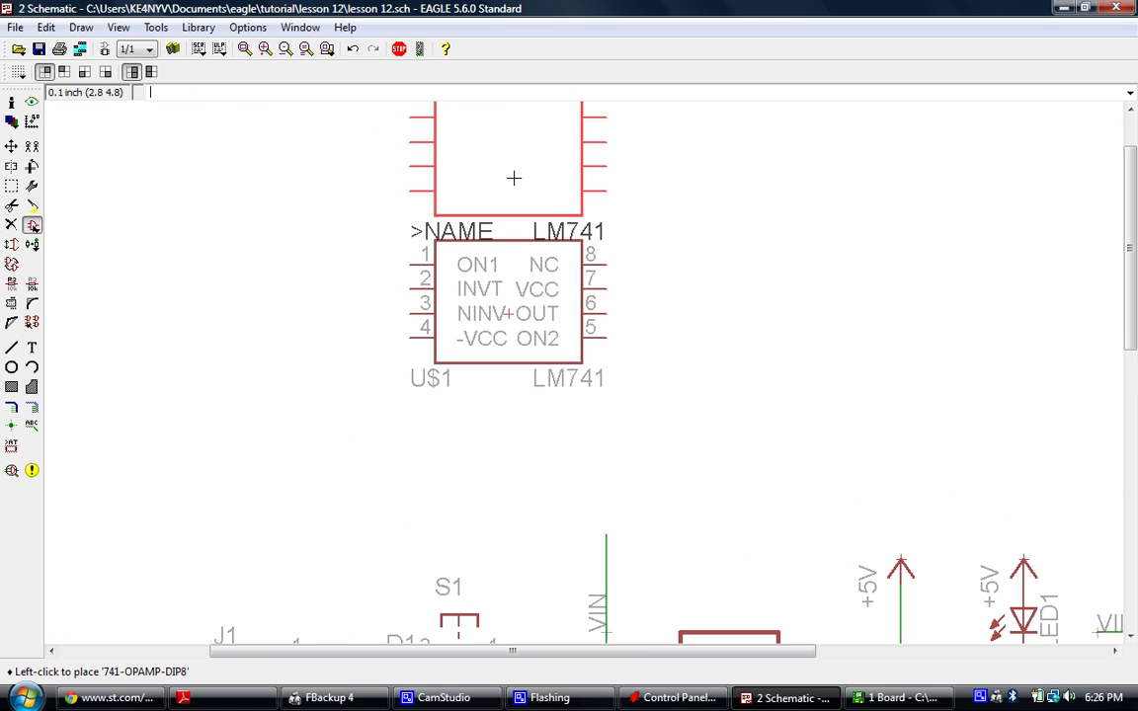
click(894, 697)
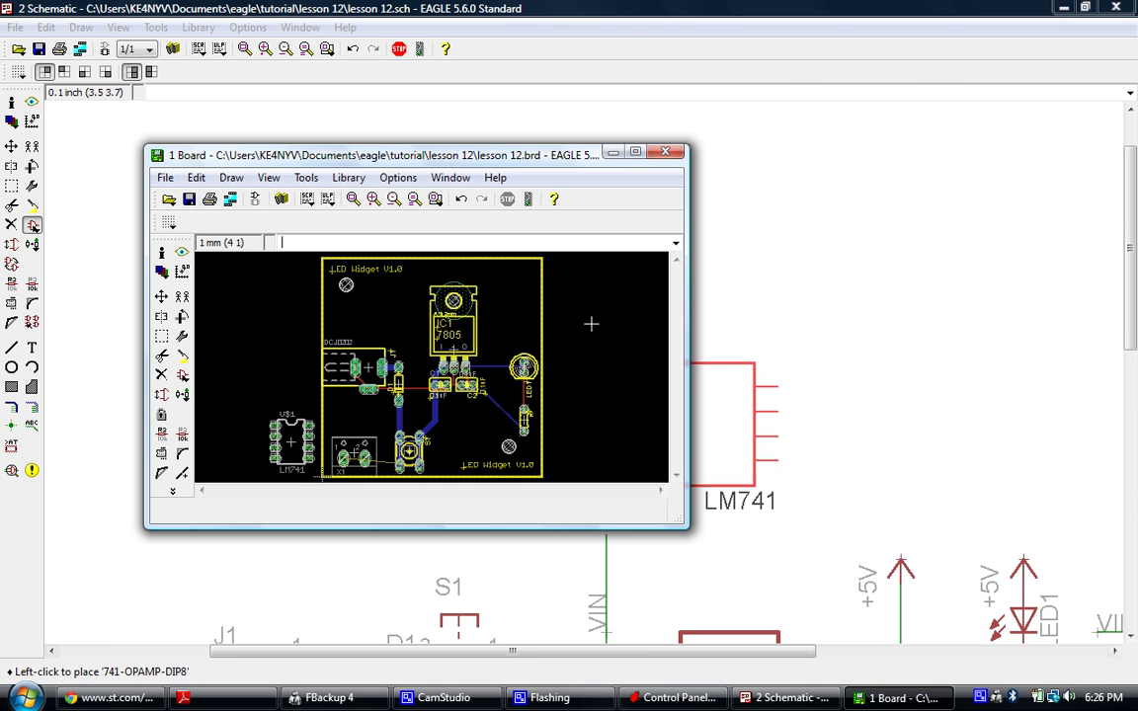
click(634, 151)
scroll(631, 143, down, 1)
scroll(375, 264, up, 3)
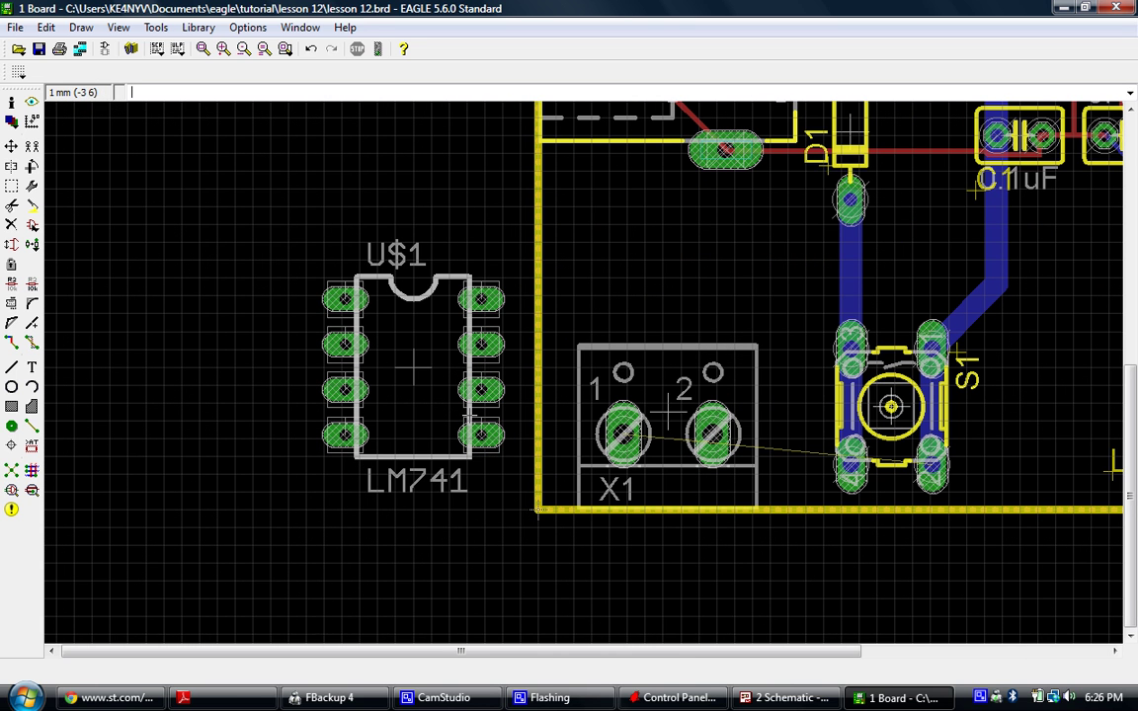
click(787, 697)
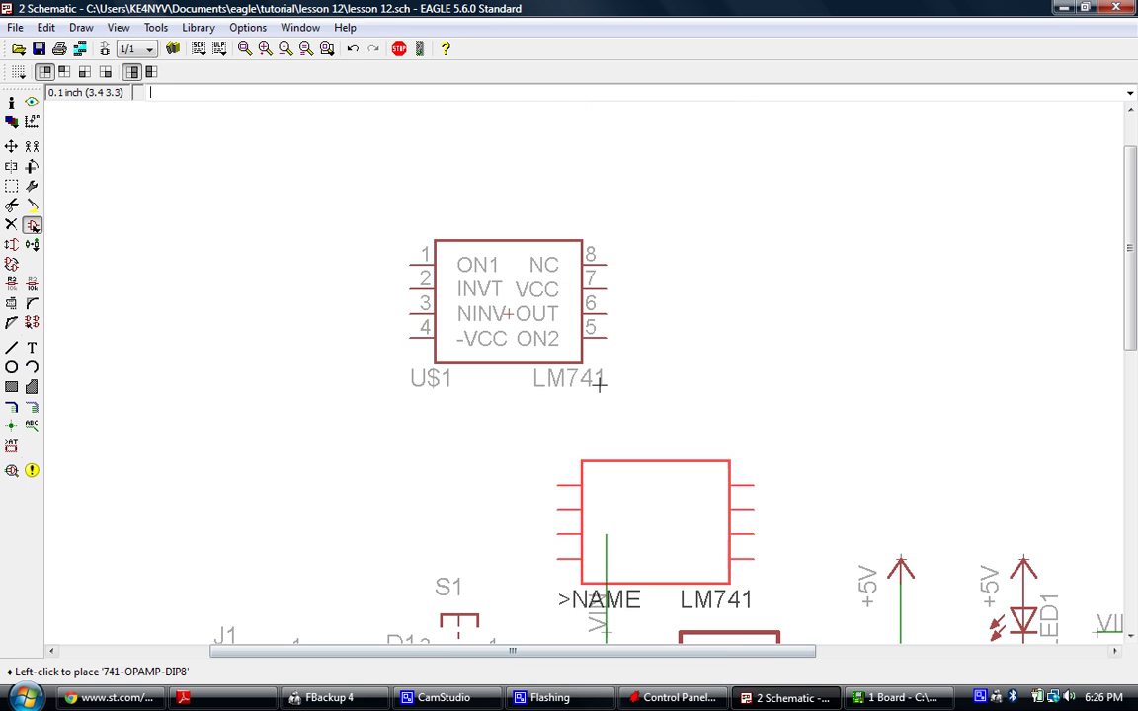
- Try naming the U$1 op-amp IC1 and dismiss the name-already-exists error
scroll(509, 264, up, 1)
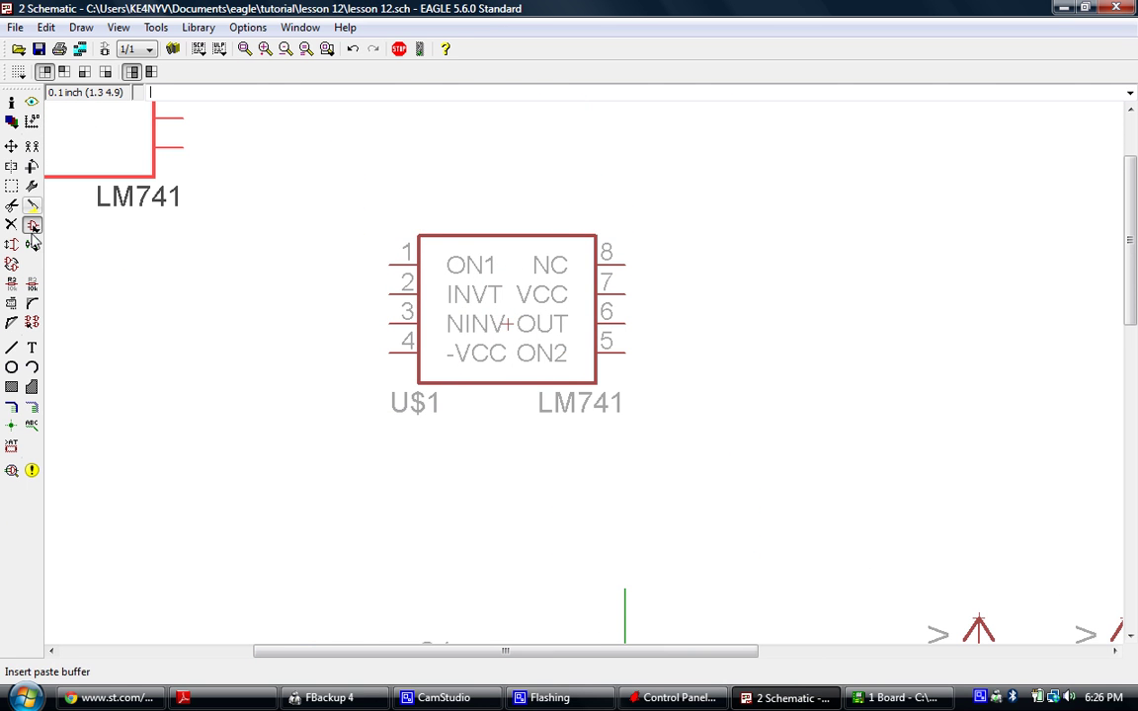
click(12, 283)
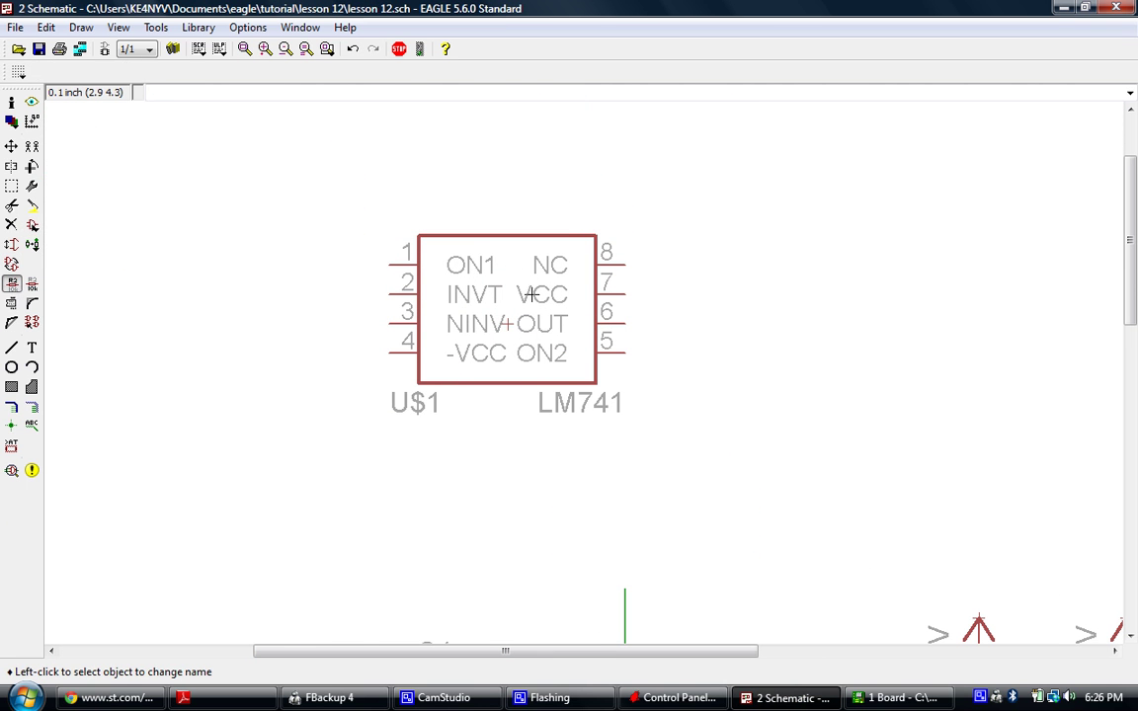
click(510, 322)
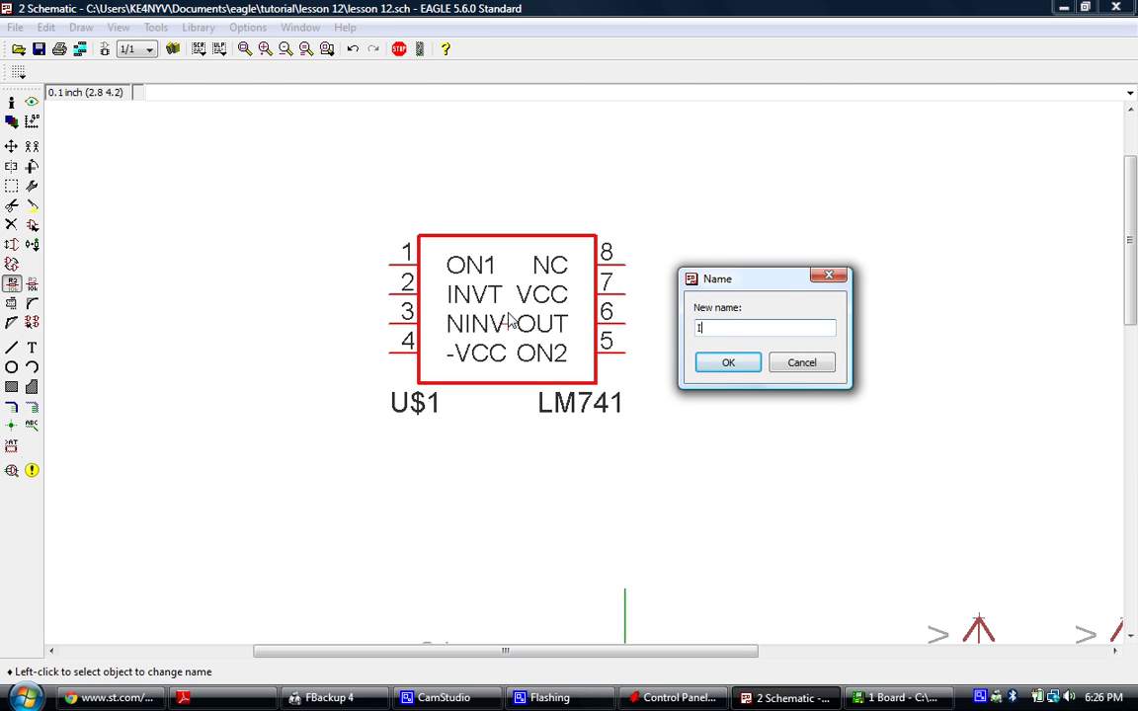
text(IC1)
key(Return)
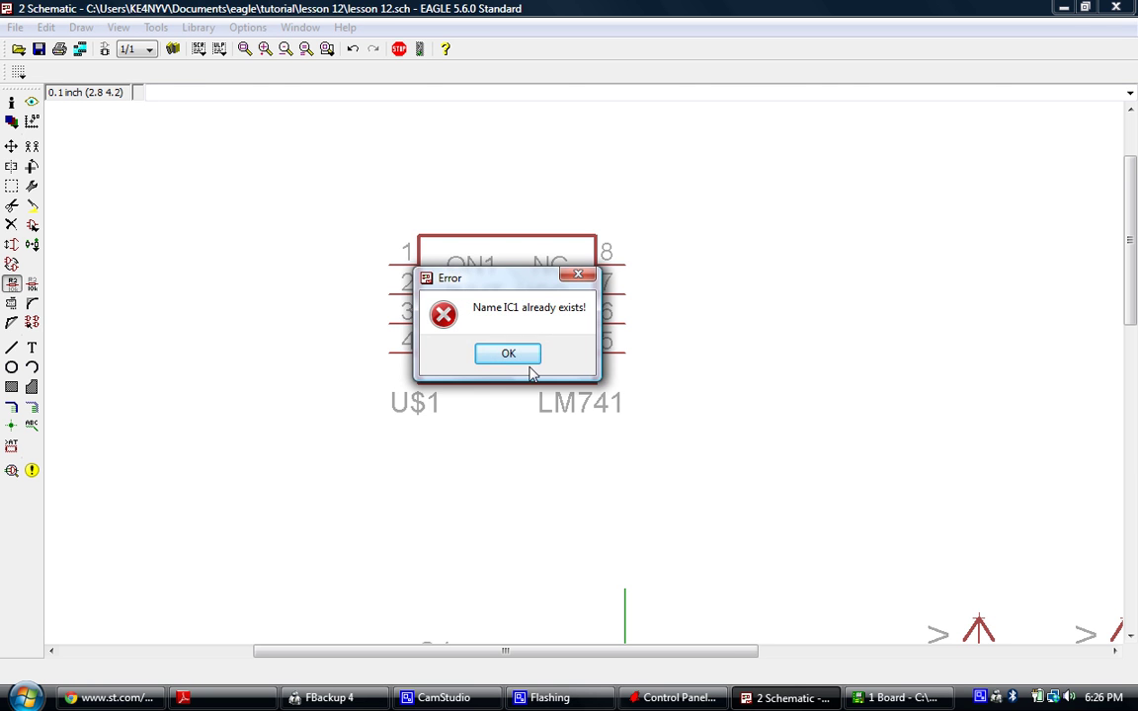
click(525, 354)
- Rename the op-amp to IC2 and check its IC2 label on the board
click(518, 337)
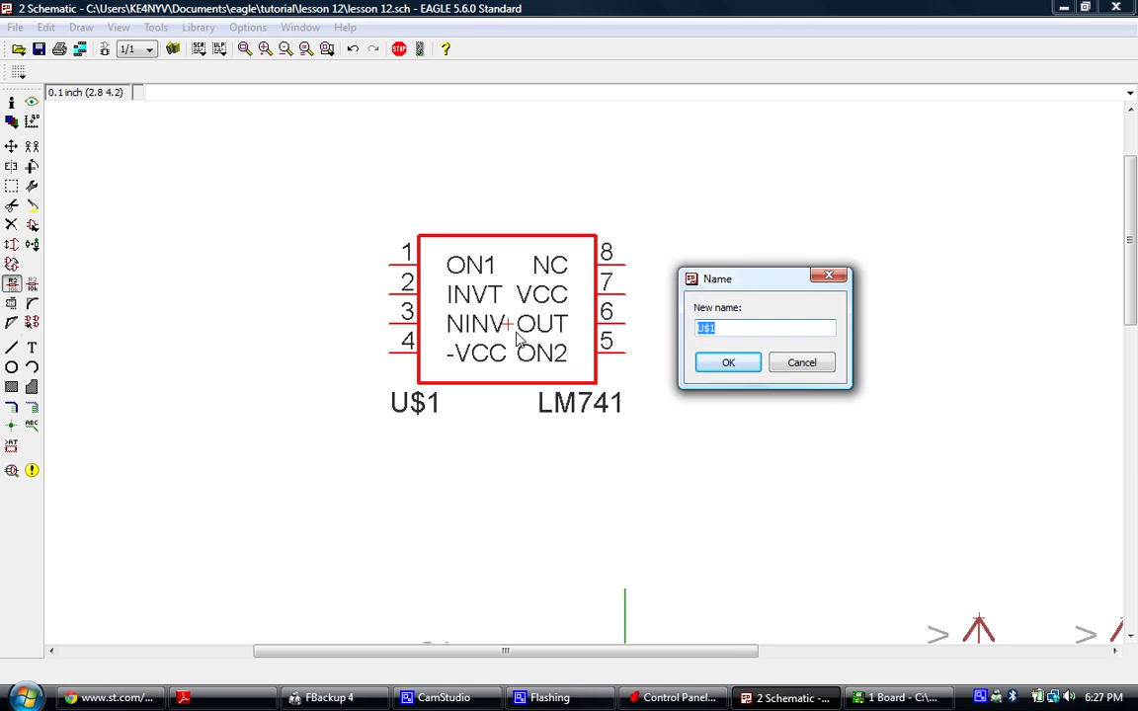
text(IC2)
key(Return)
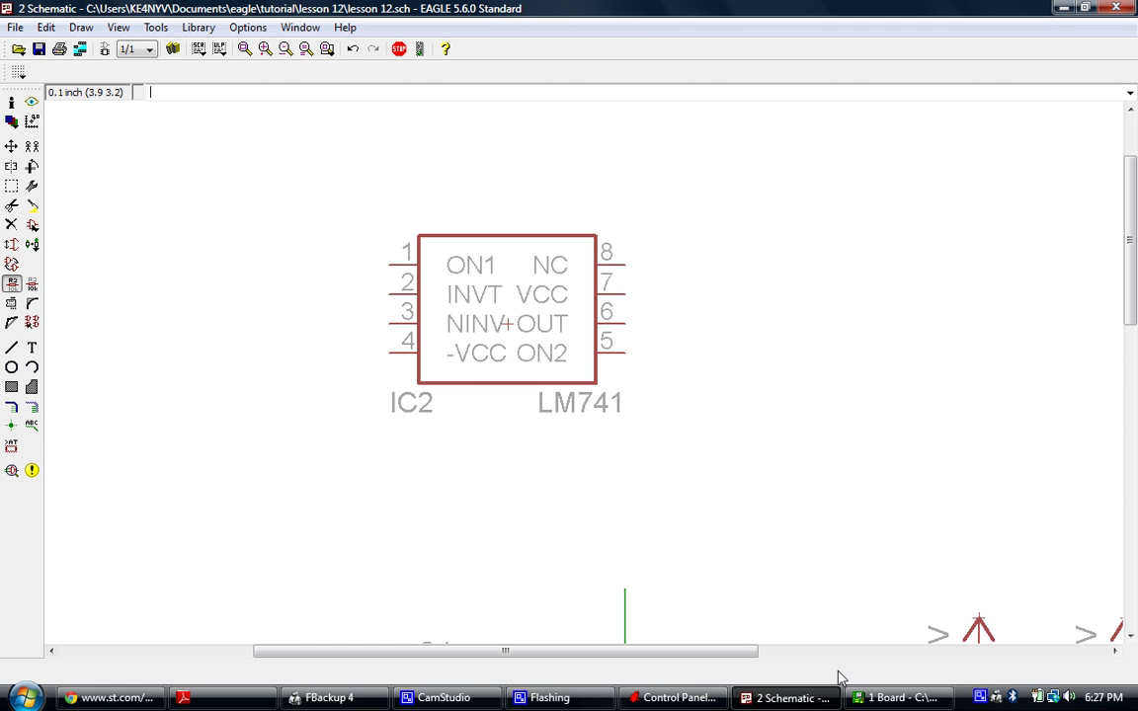
click(892, 697)
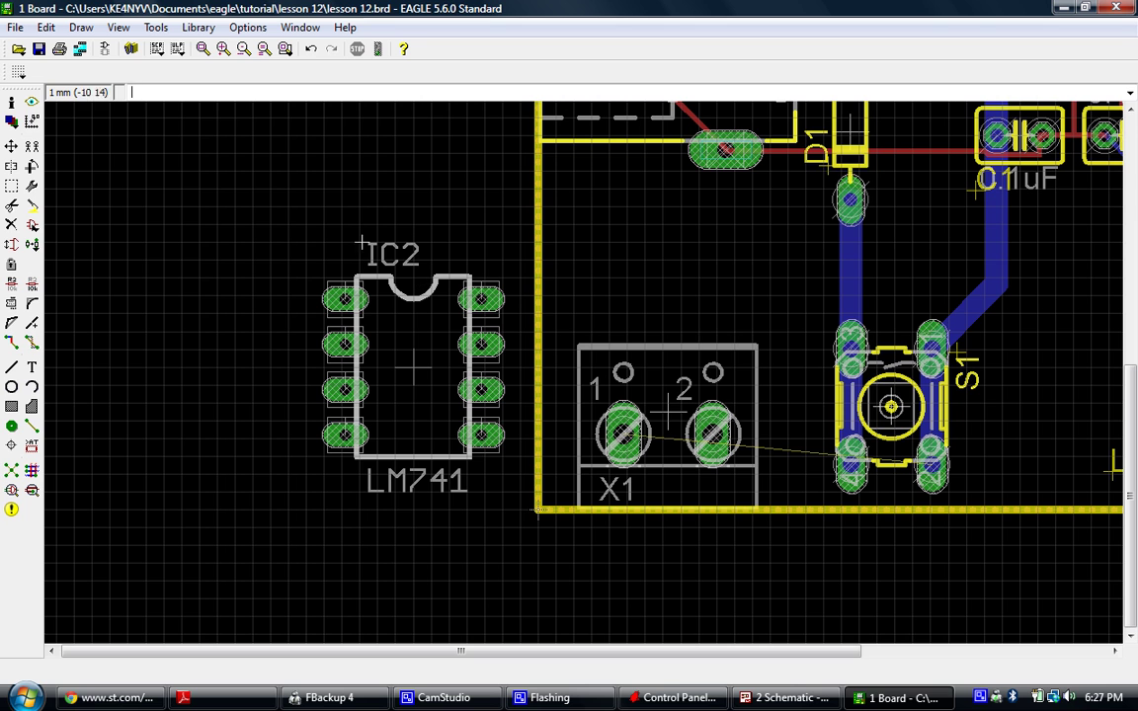
click(787, 697)
scroll(633, 223, down, 2)
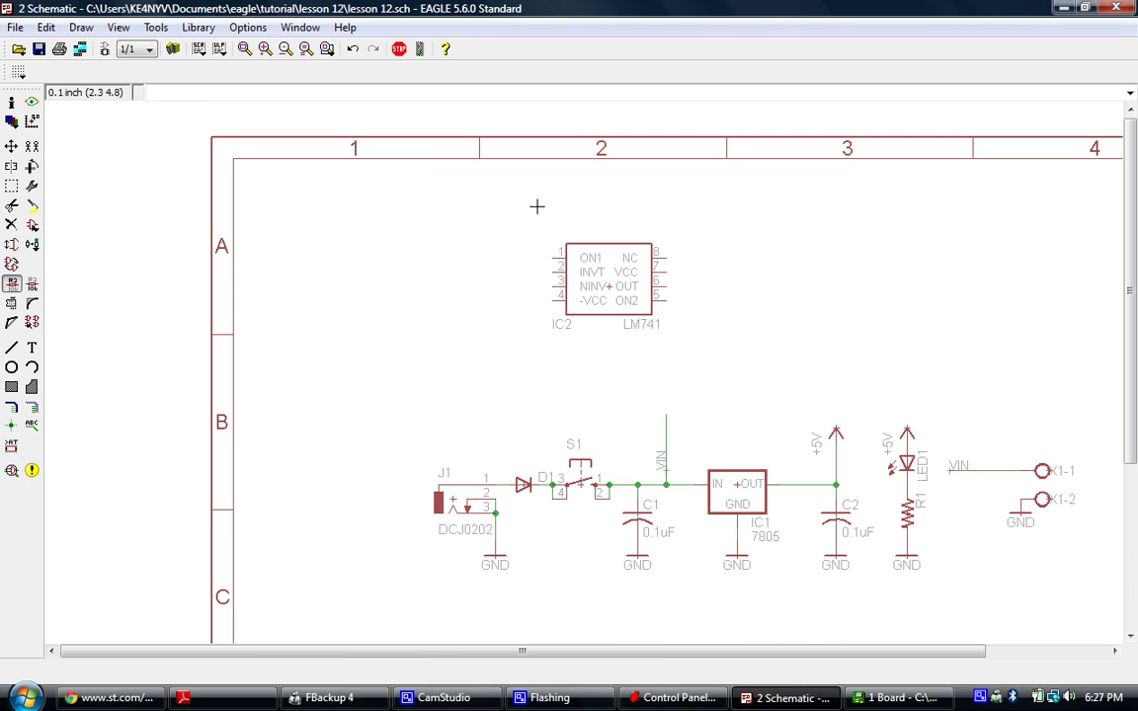
scroll(279, 109, down, 1)
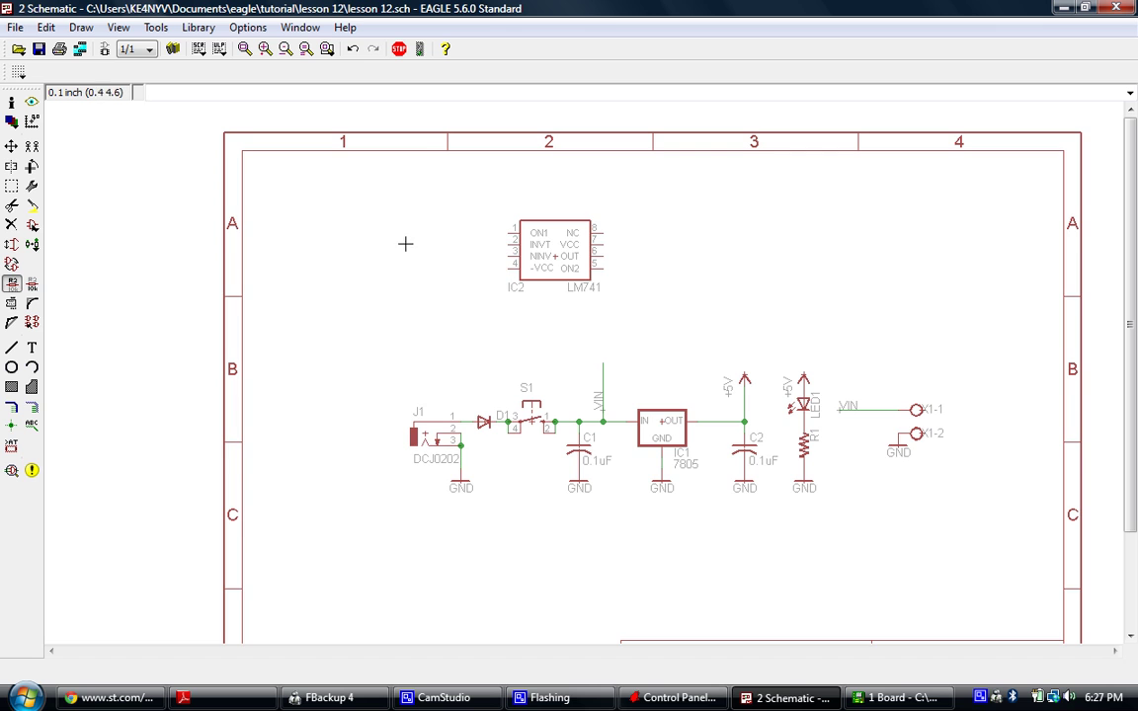
scroll(323, 254, down, 1)
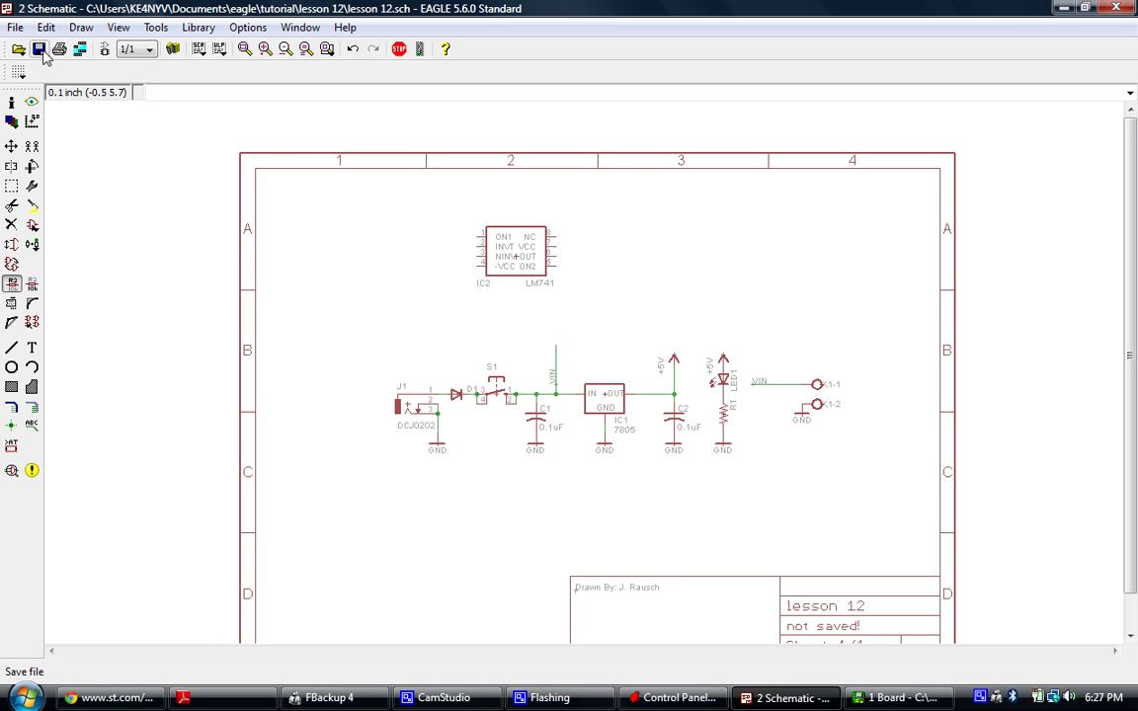
click(891, 705)
click(785, 698)
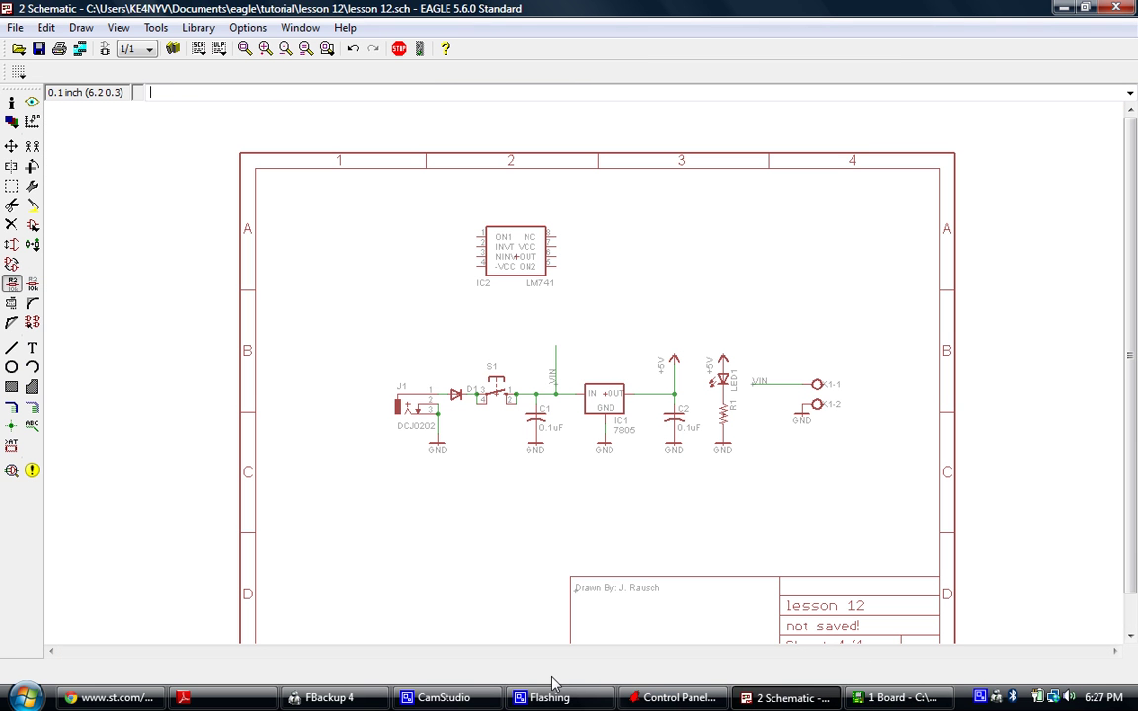
click(439, 699)
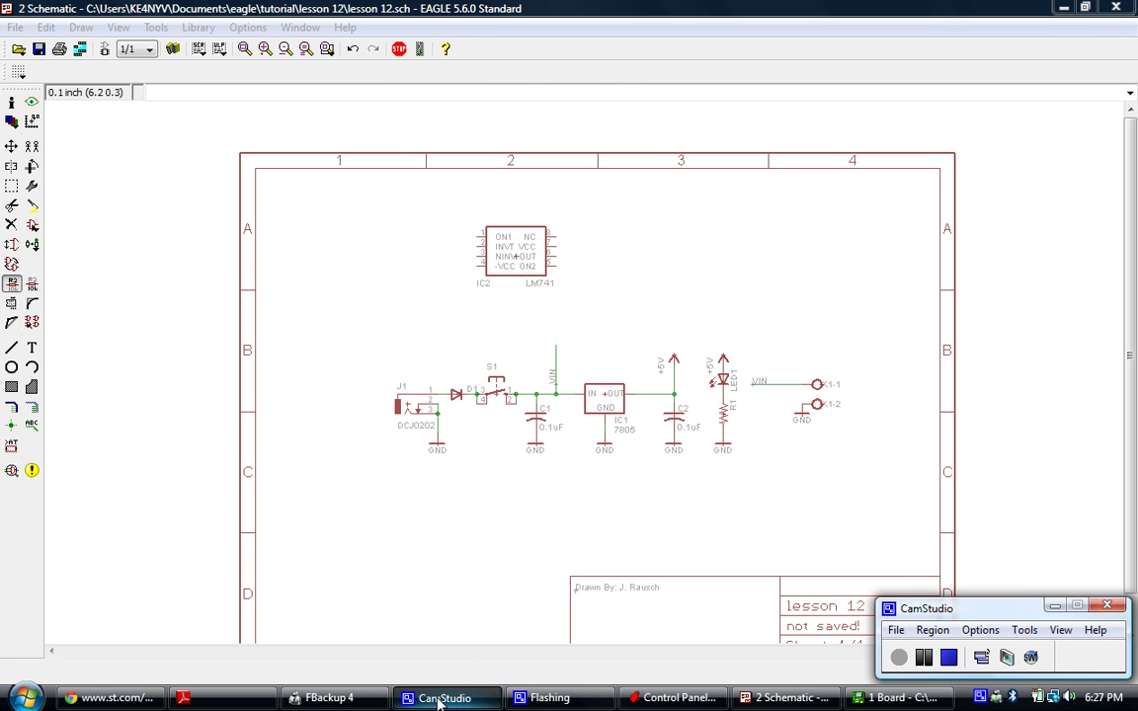